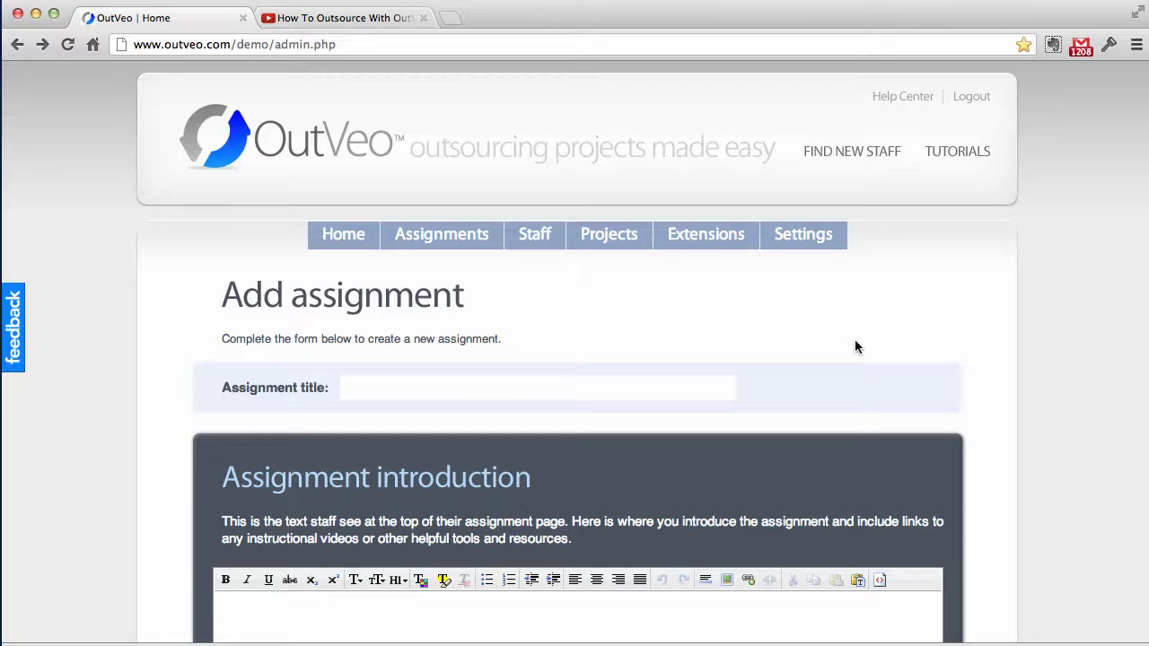
- Title the assignment "Link building" and enter "Please watch this video" as its introduction text
{"action": "left_click", "coordinate": [461, 385]}
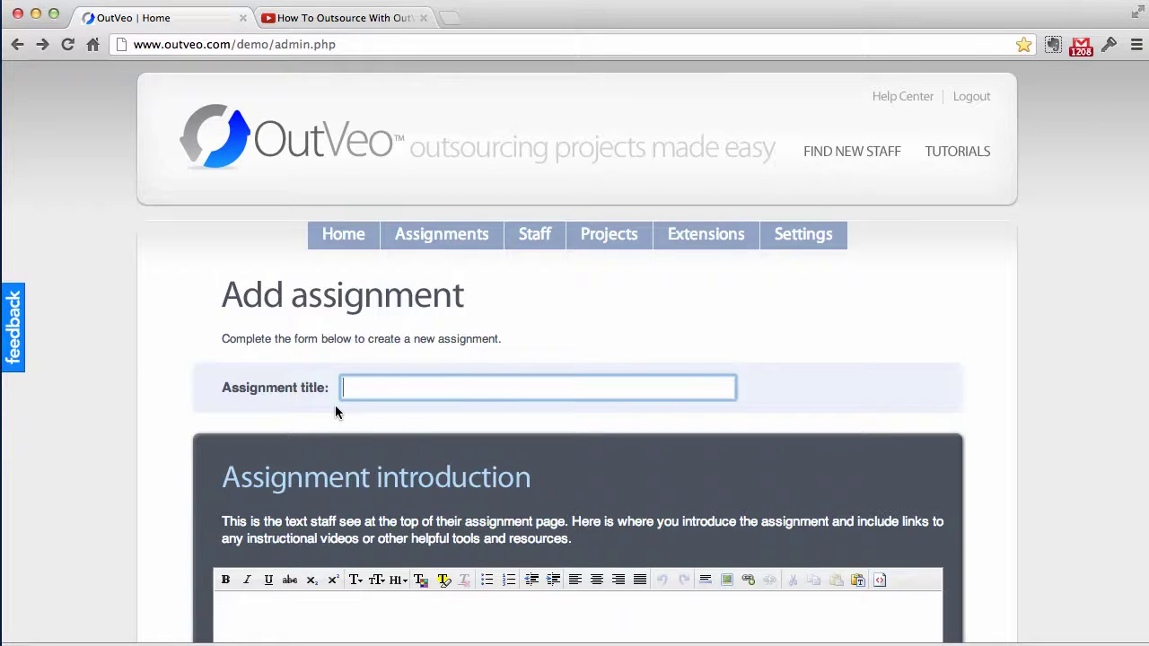
{"action": "type", "text": "Link building"}
{"action": "scroll", "coordinate": [833, 397], "scroll_direction": "down", "scroll_amount": 5}
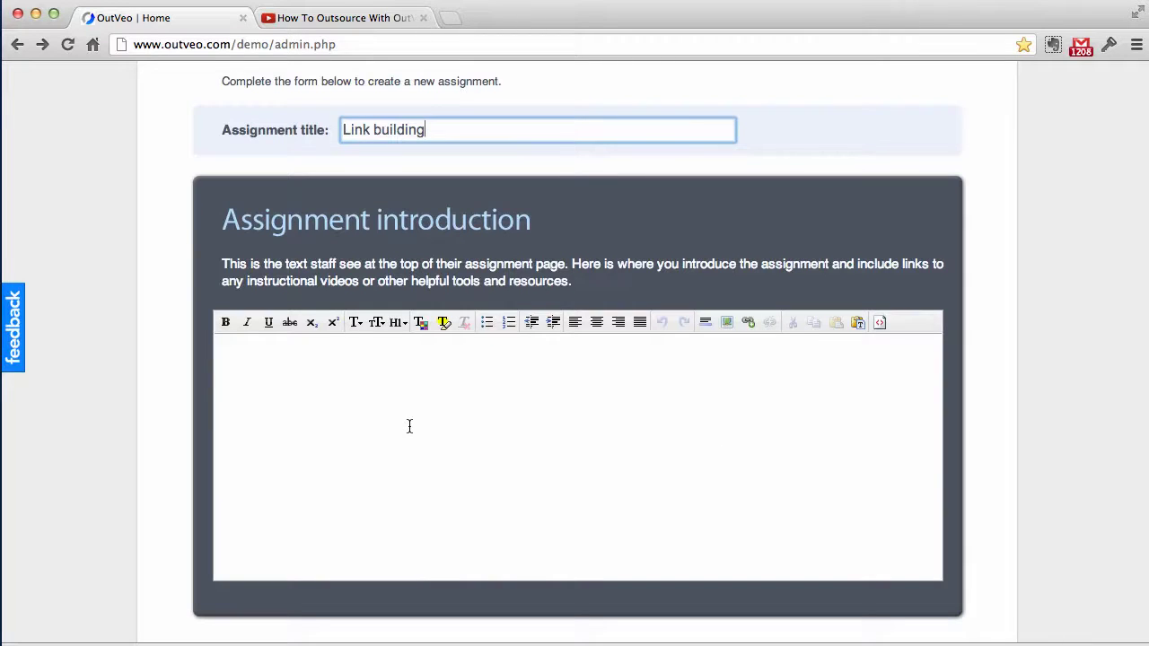
{"action": "left_click", "coordinate": [246, 356]}
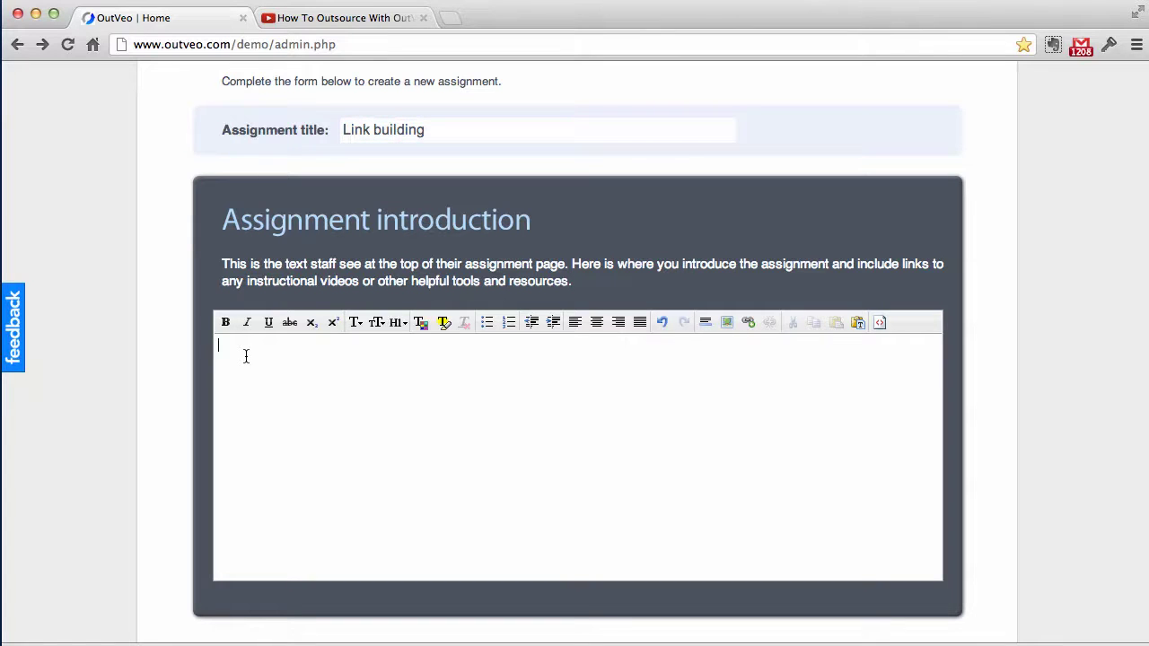
{"action": "type", "text": "Please watch this video"}
- Make the introduction text bold at size 5, end it with a colon and start a new line below
{"action": "left_click_drag", "start_coordinate": [363, 349], "coordinate": [194, 333]}
{"action": "left_click", "coordinate": [225, 321]}
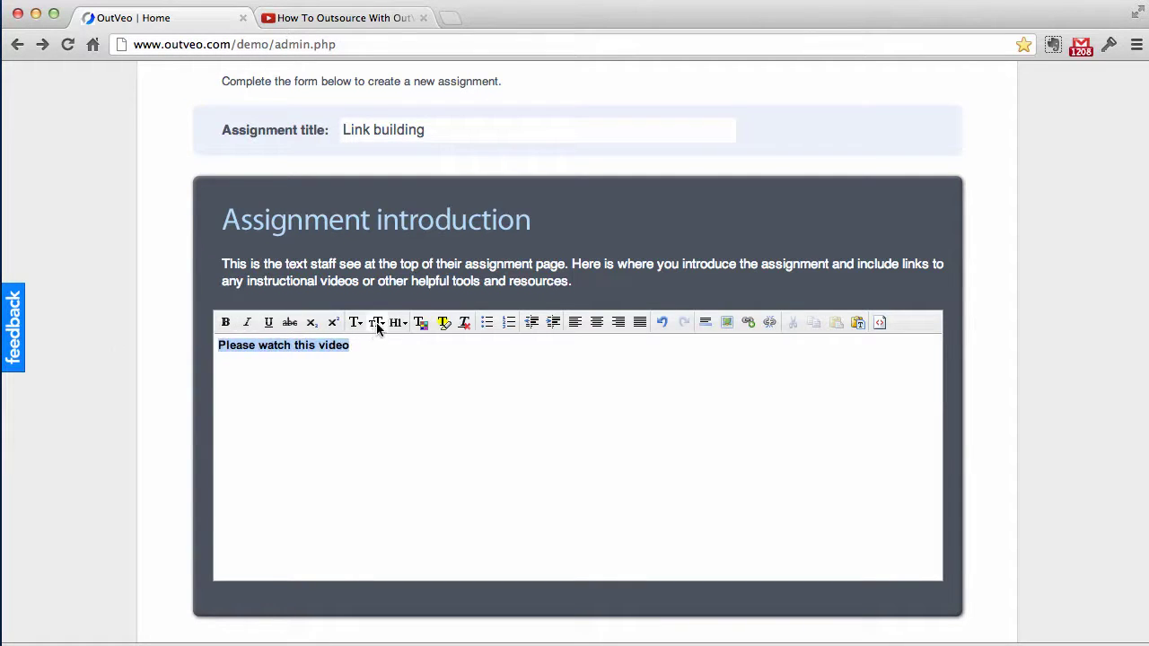
{"action": "left_click", "coordinate": [377, 323]}
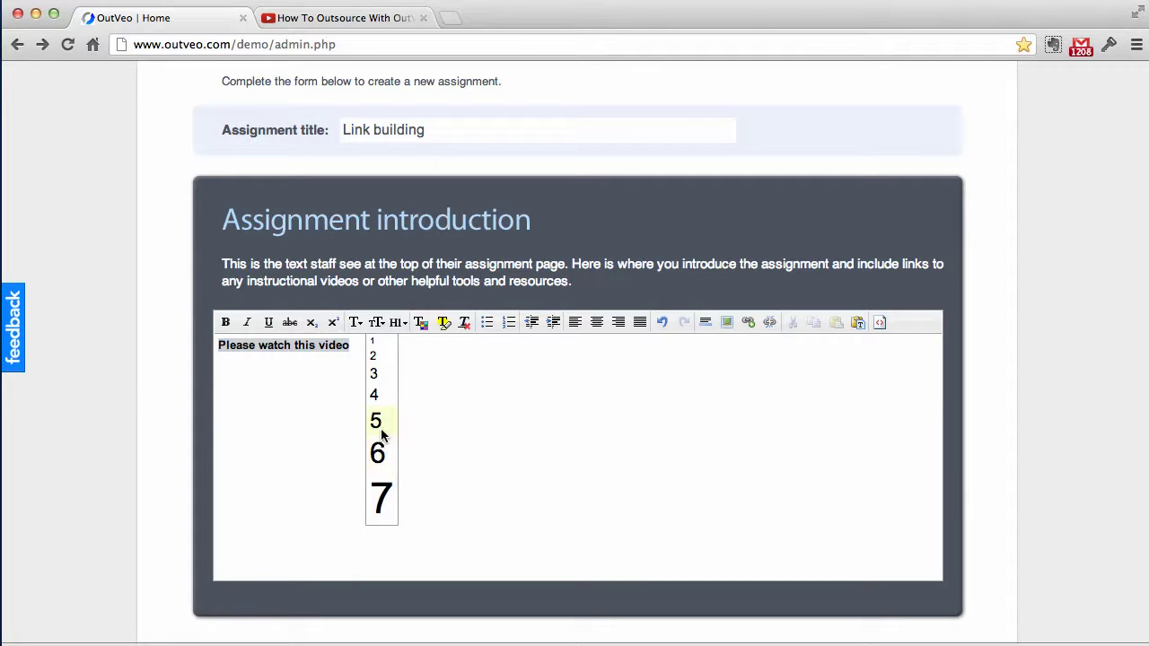
{"action": "left_click", "coordinate": [381, 421]}
{"action": "left_click", "coordinate": [498, 351]}
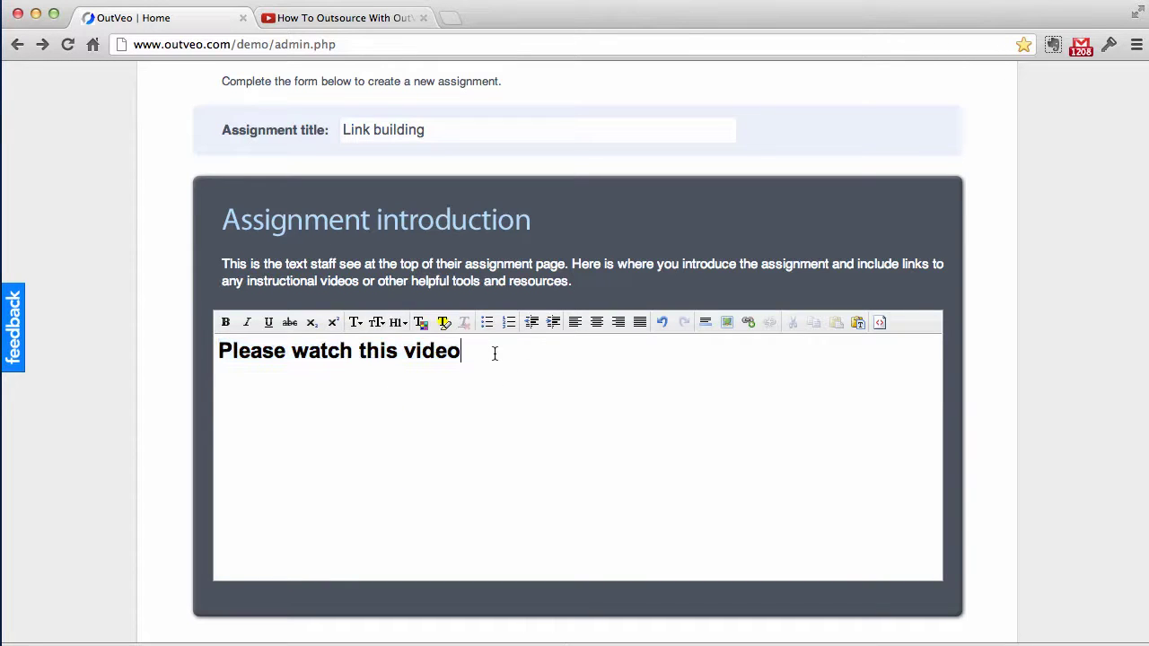
{"action": "type", "text": ":"}
{"action": "key", "text": "Return"}
- Switch to the YouTube video "How To Outsource With OutVeo (Complete Walkthrough)" and copy its embed code
{"action": "left_click", "coordinate": [367, 19]}
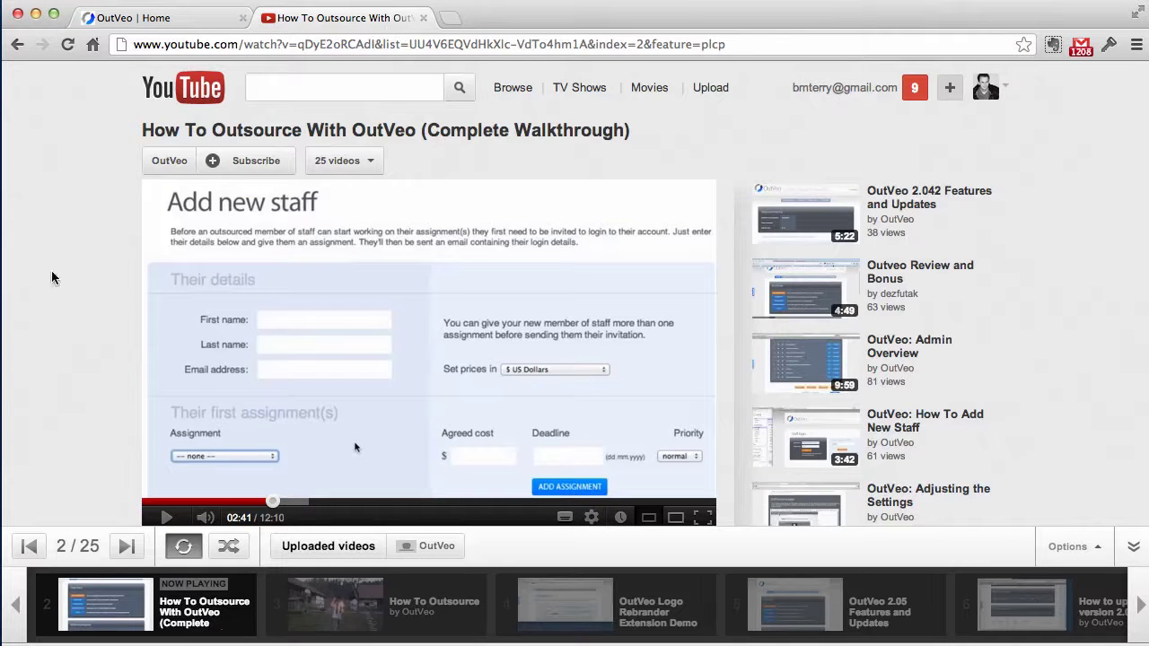
{"action": "scroll", "coordinate": [37, 270], "scroll_direction": "down", "scroll_amount": 3}
{"action": "scroll", "coordinate": [62, 265], "scroll_direction": "down", "scroll_amount": 3}
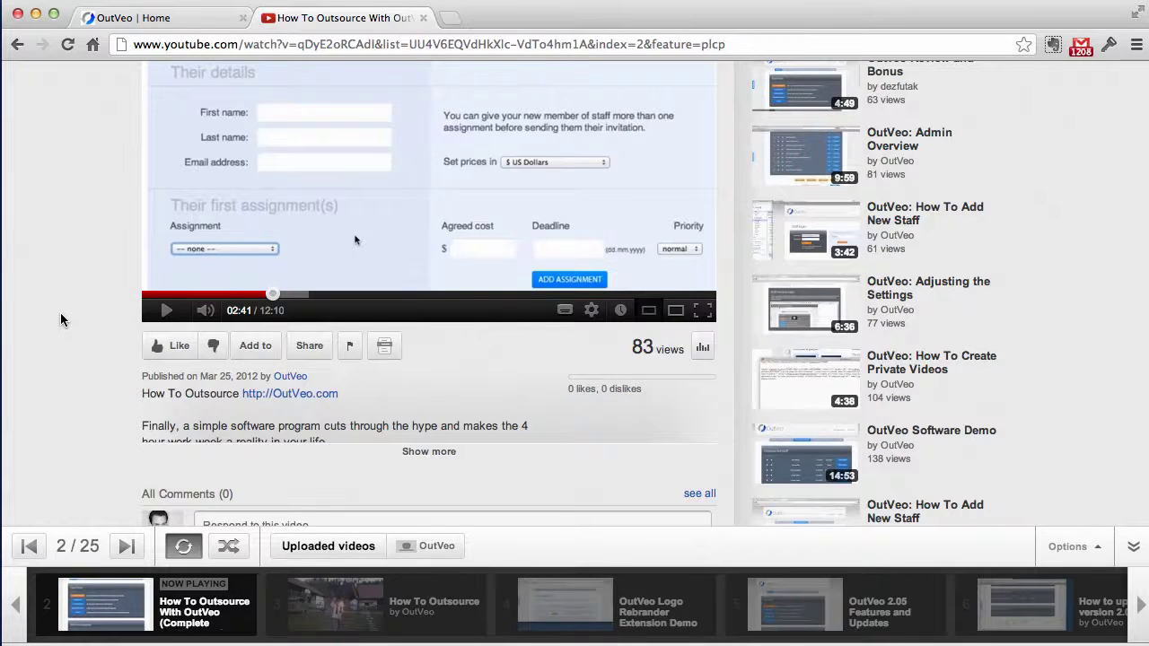
{"action": "scroll", "coordinate": [60, 319], "scroll_direction": "down", "scroll_amount": 2}
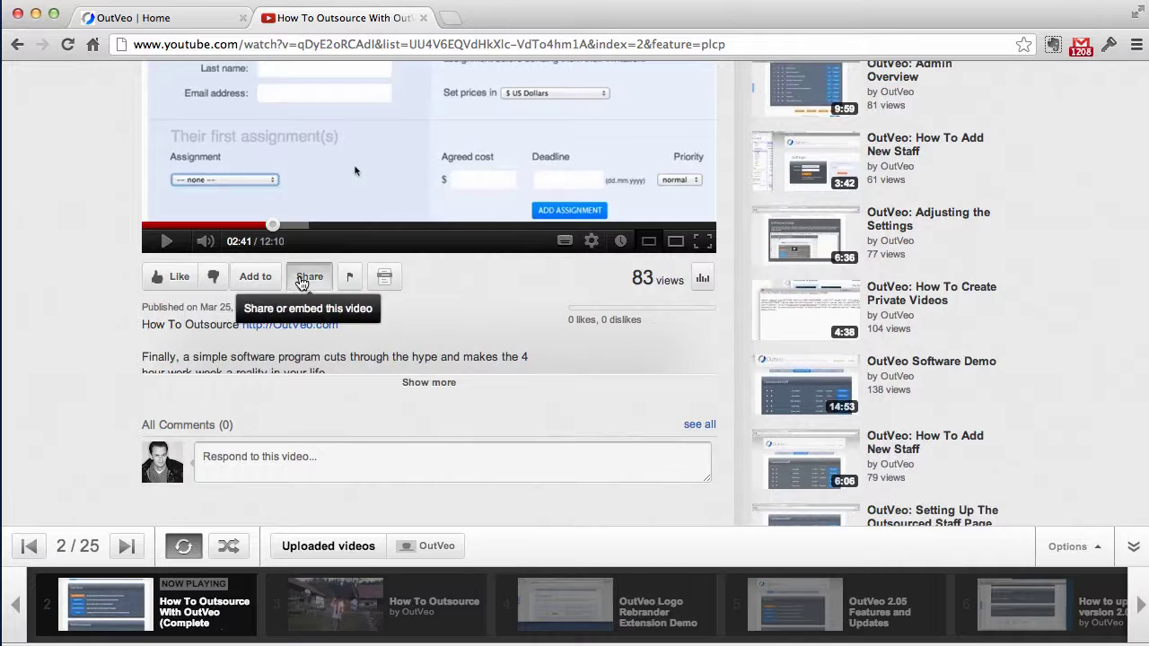
{"action": "left_click", "coordinate": [305, 277]}
{"action": "left_click", "coordinate": [465, 390]}
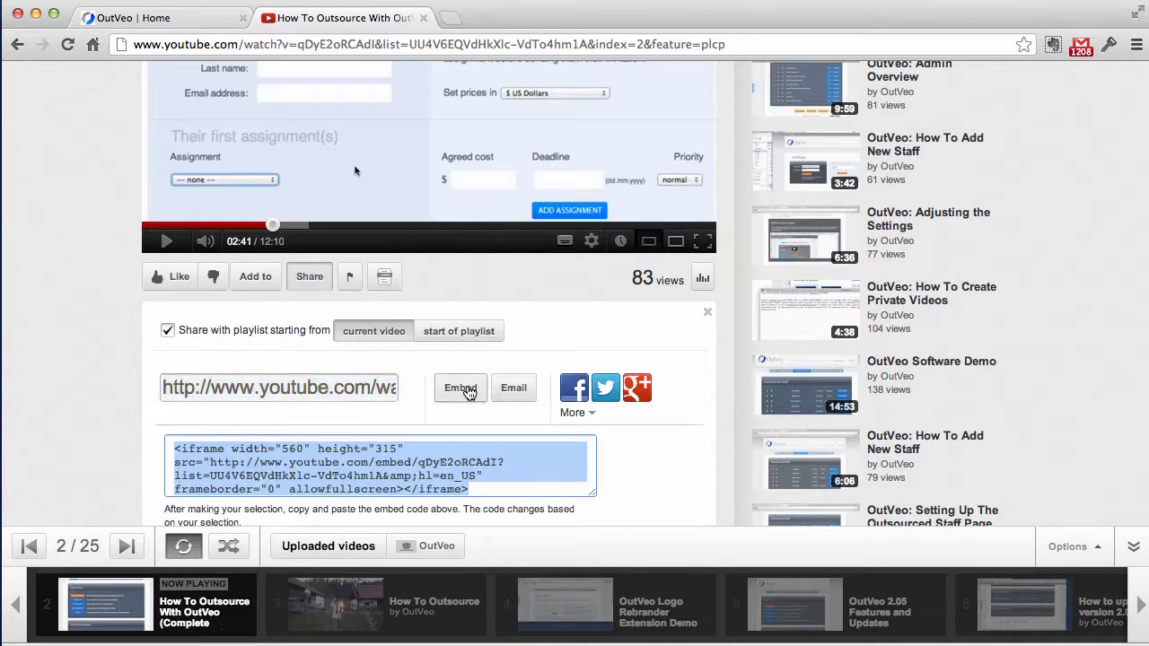
{"action": "left_click_drag", "start_coordinate": [428, 471], "coordinate": [473, 484]}
{"action": "key", "text": "super+c"}
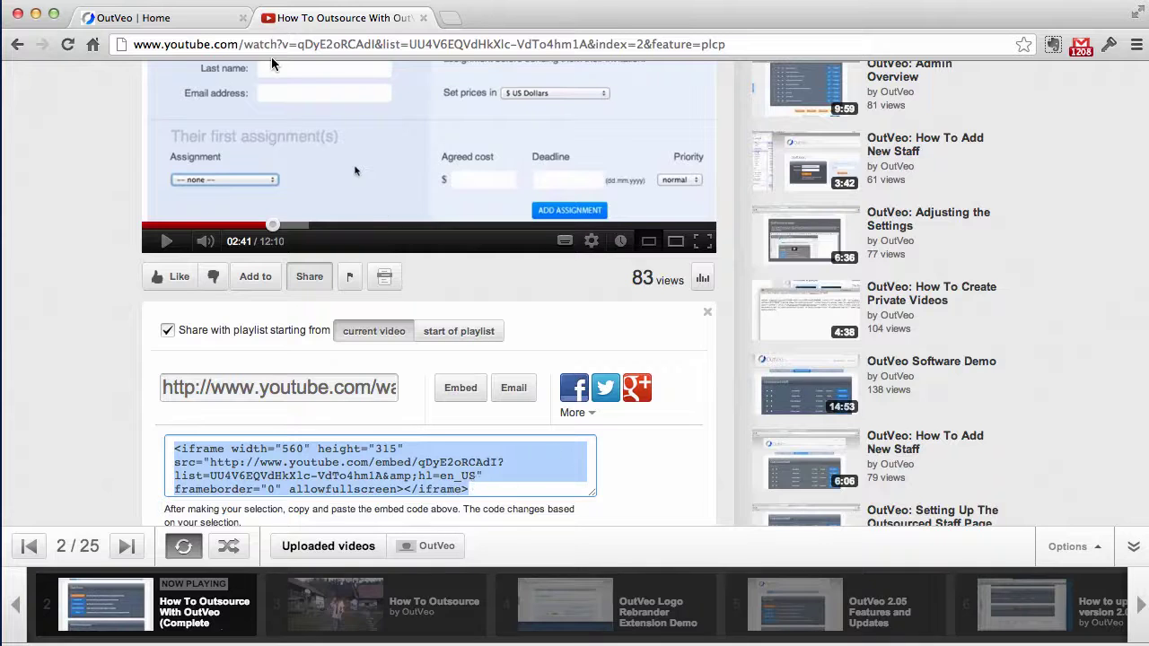
- Back in the OutVeo assignment, paste the video embed code at the end of the introduction's HTML source and return to the formatted view
{"action": "left_click", "coordinate": [140, 22]}
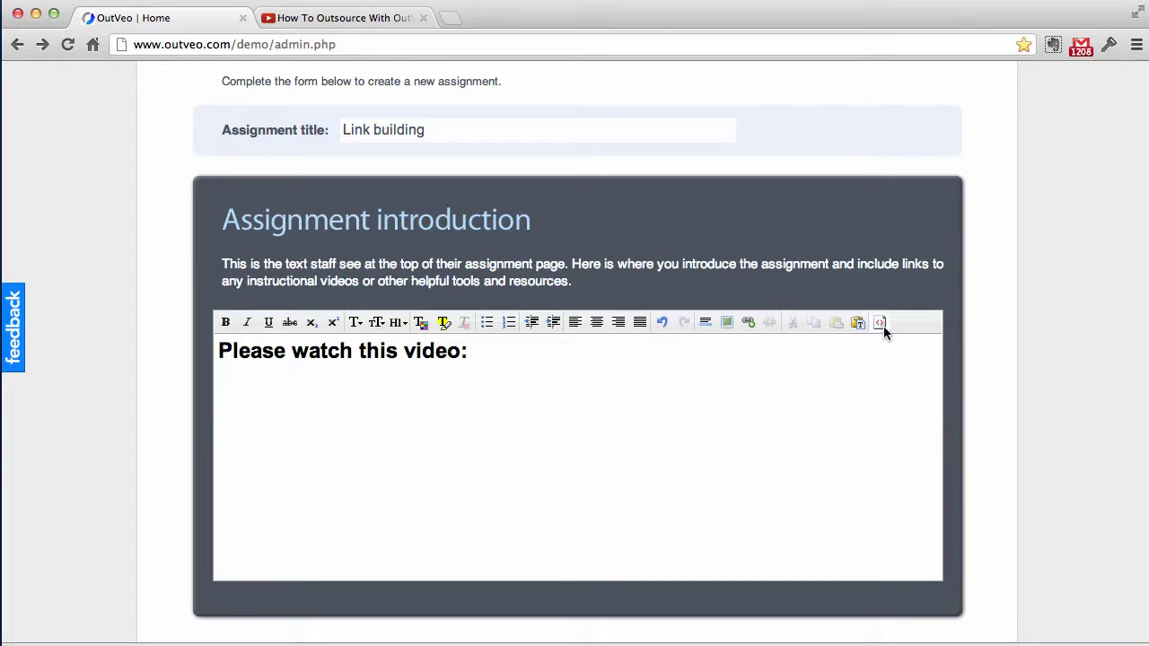
{"action": "left_click", "coordinate": [305, 17]}
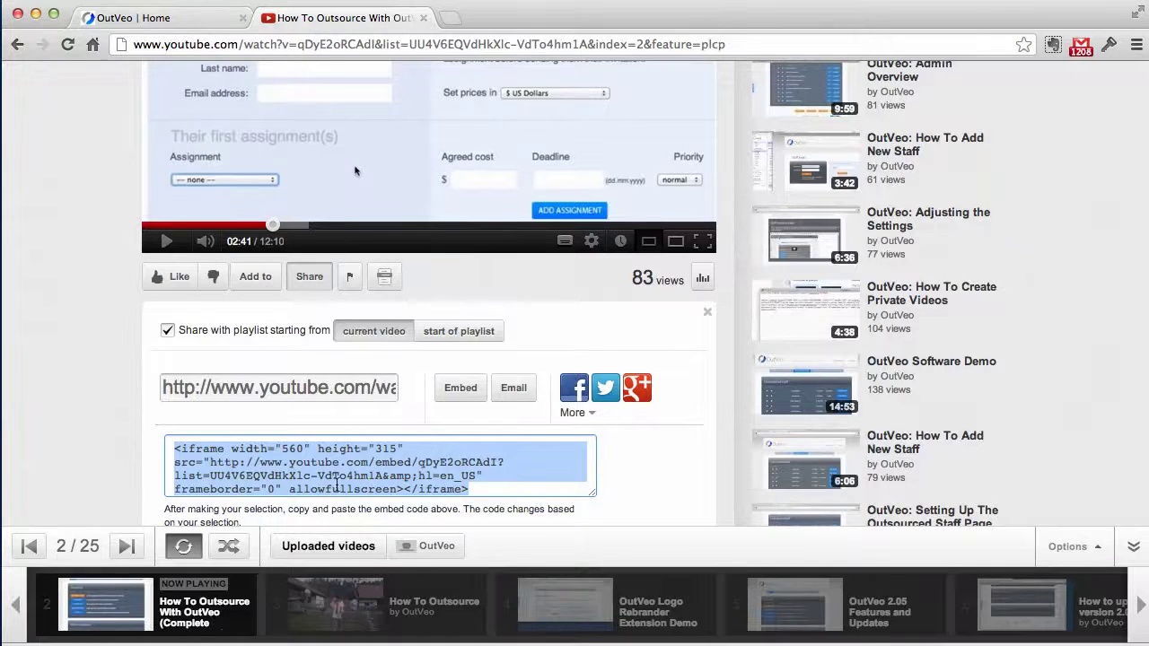
{"action": "left_click", "coordinate": [134, 18]}
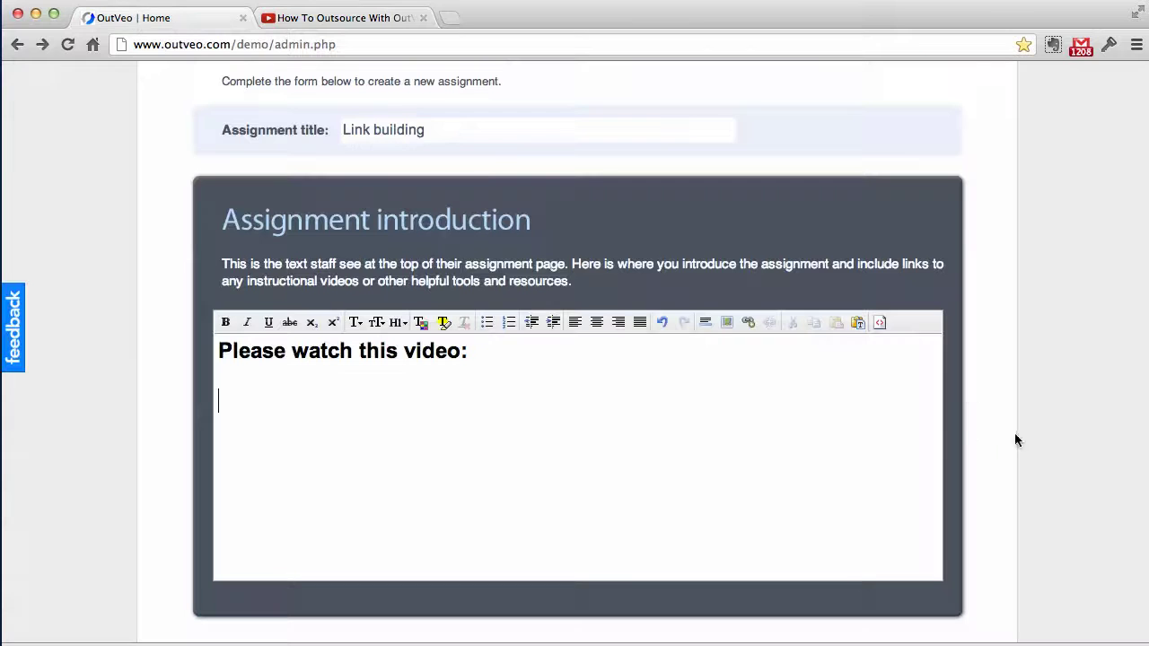
{"action": "left_click", "coordinate": [875, 322]}
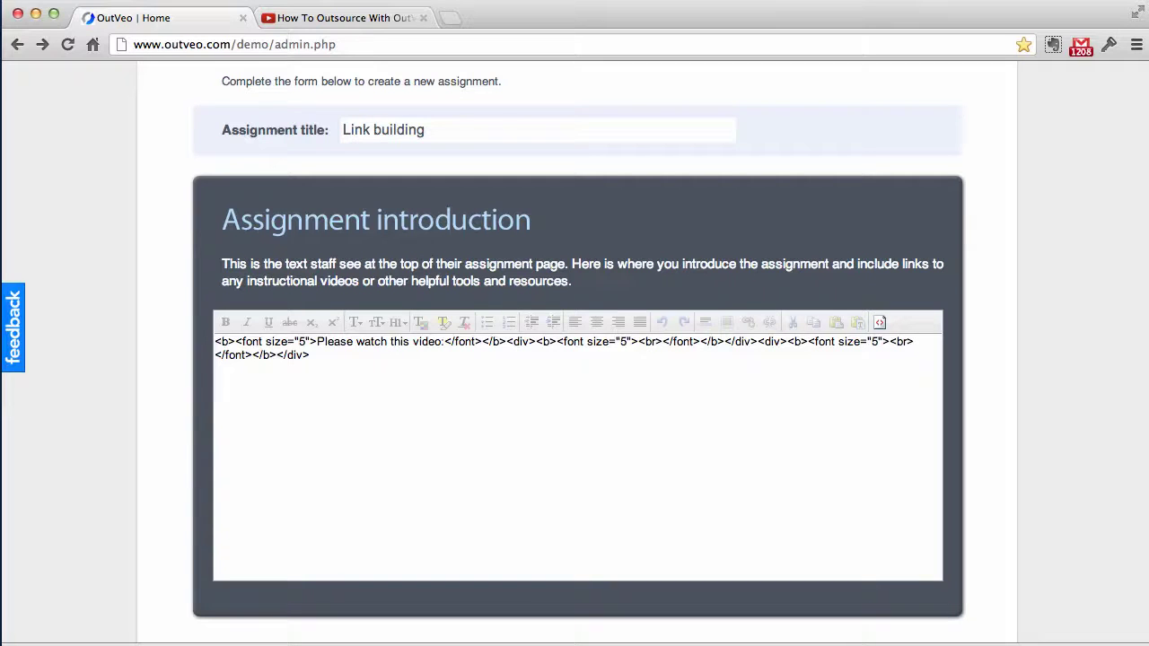
{"action": "key", "text": "super+v"}
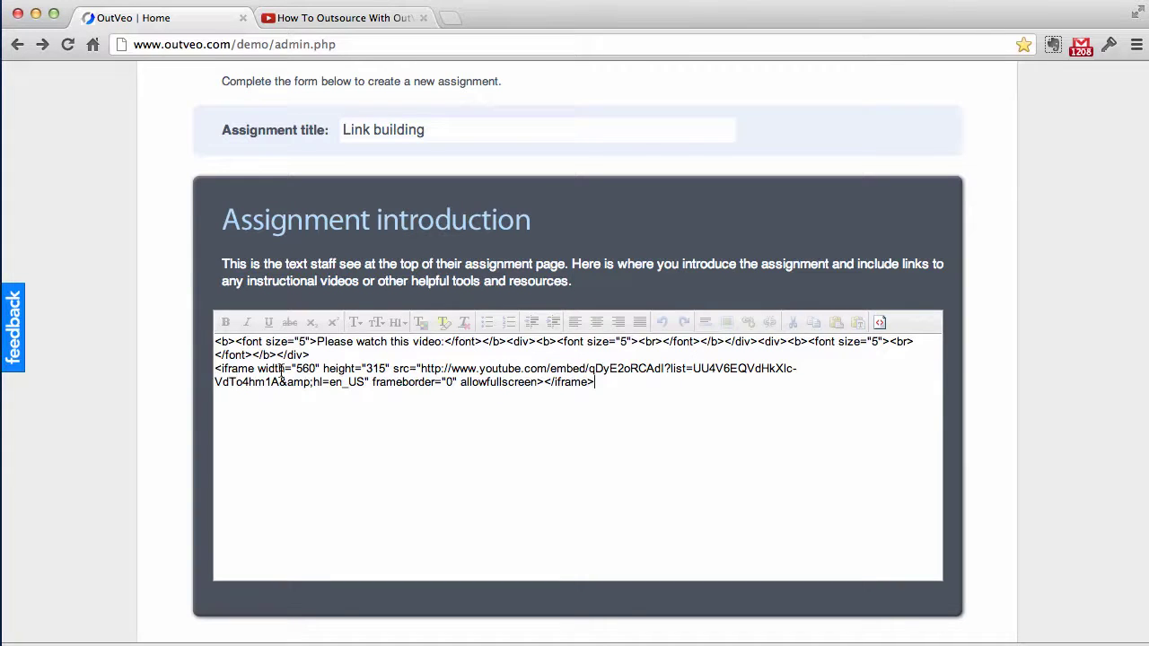
{"action": "left_click_drag", "start_coordinate": [214, 368], "coordinate": [320, 370]}
{"action": "left_click", "coordinate": [366, 369]}
{"action": "left_click_drag", "start_coordinate": [610, 387], "coordinate": [545, 384]}
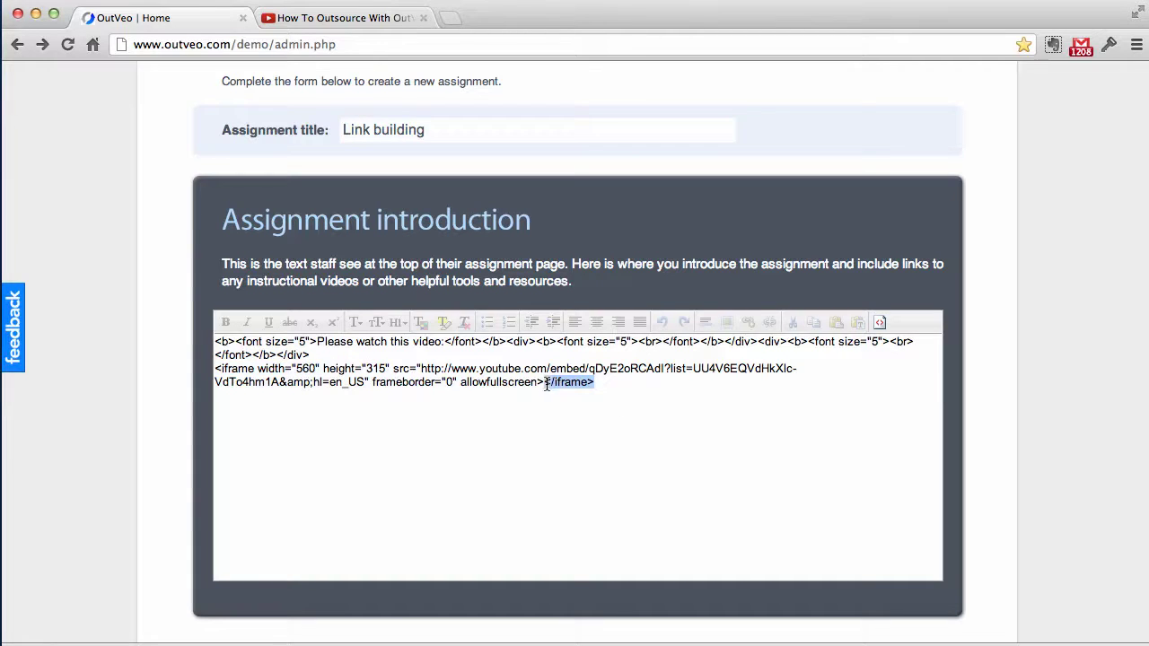
{"action": "left_click", "coordinate": [880, 323]}
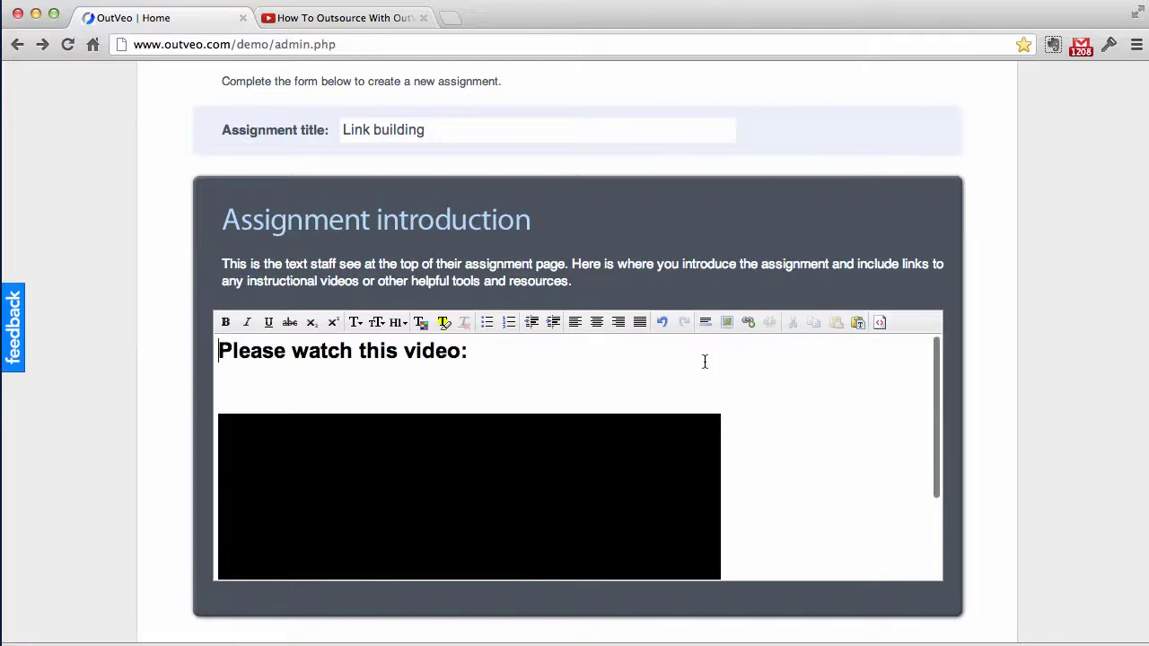
- Enter "Item 1" as the first checklist item of the assignment
{"action": "scroll", "coordinate": [887, 451], "scroll_direction": "down", "scroll_amount": 5}
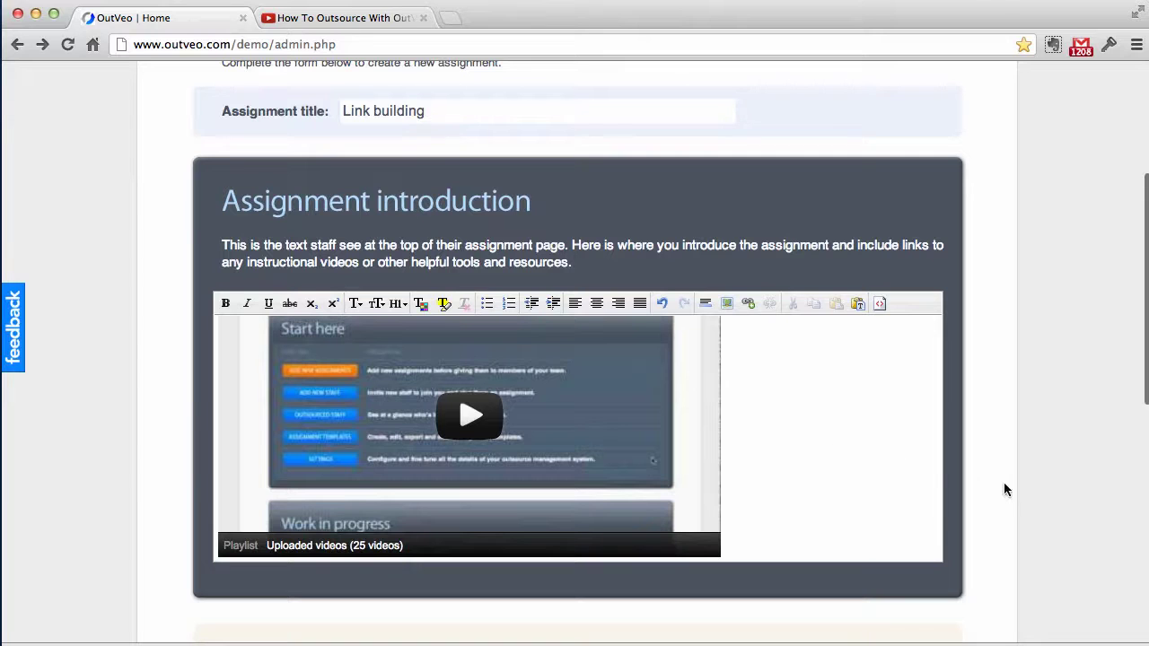
{"action": "scroll", "coordinate": [1005, 486], "scroll_direction": "down", "scroll_amount": 3}
{"action": "scroll", "coordinate": [1009, 486], "scroll_direction": "down", "scroll_amount": 2}
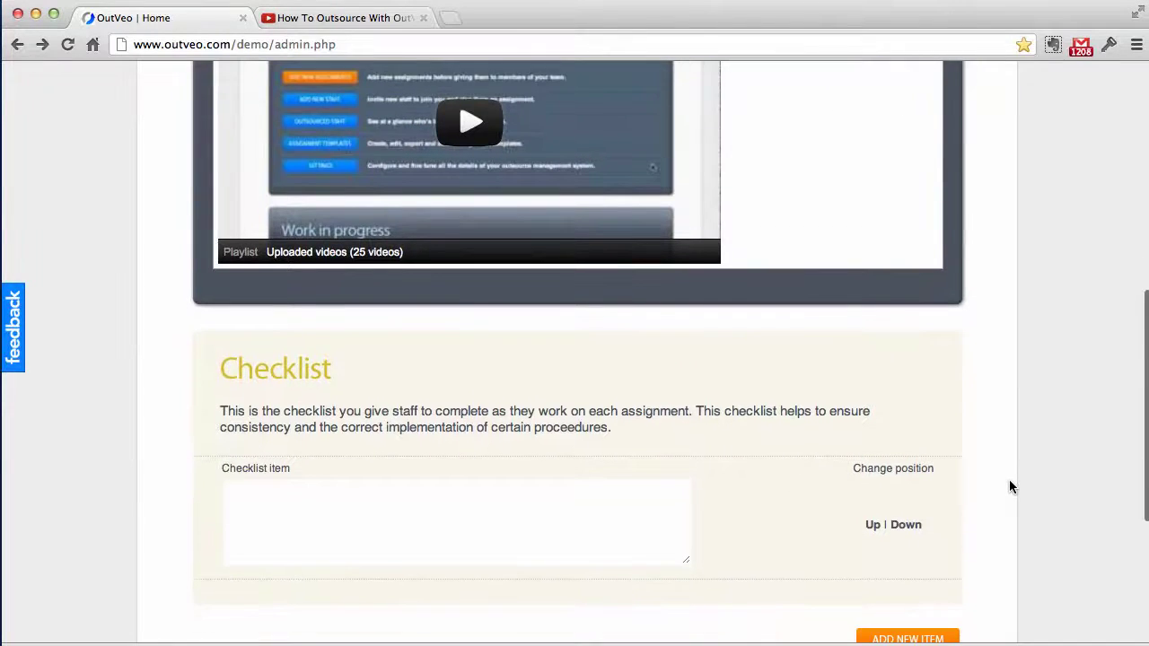
{"action": "scroll", "coordinate": [1009, 486], "scroll_direction": "up", "scroll_amount": 3}
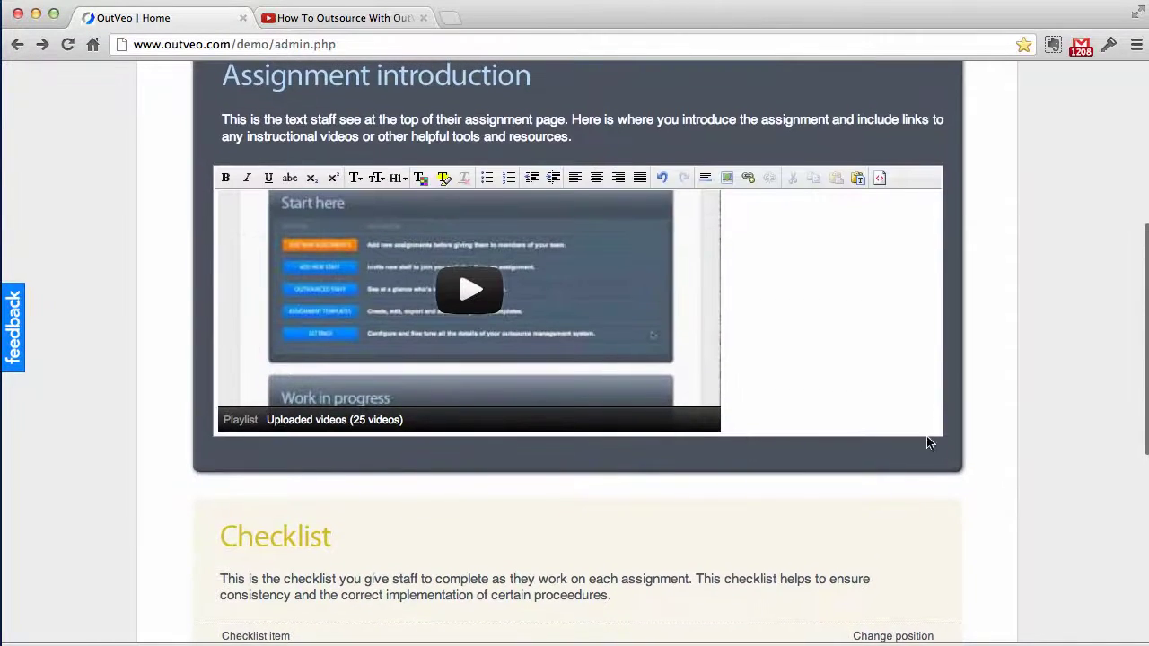
{"action": "scroll", "coordinate": [874, 359], "scroll_direction": "up", "scroll_amount": 3}
{"action": "scroll", "coordinate": [874, 359], "scroll_direction": "up", "scroll_amount": 3}
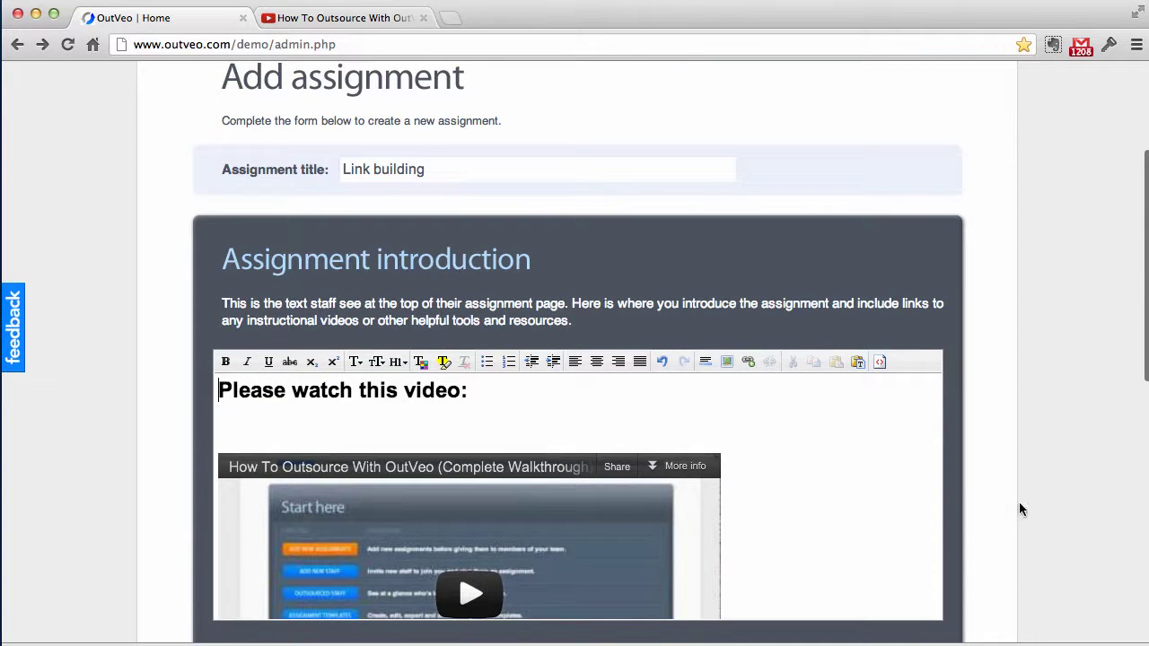
{"action": "scroll", "coordinate": [1020, 504], "scroll_direction": "down", "scroll_amount": 6}
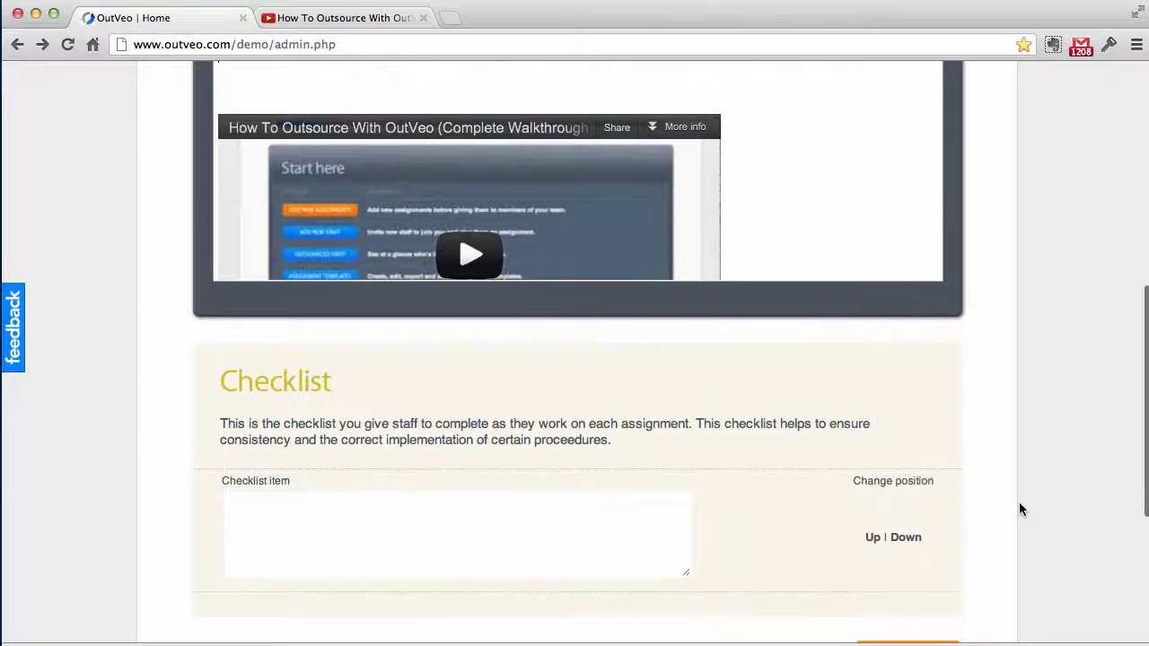
{"action": "scroll", "coordinate": [1019, 509], "scroll_direction": "down", "scroll_amount": 1}
{"action": "left_click", "coordinate": [339, 508]}
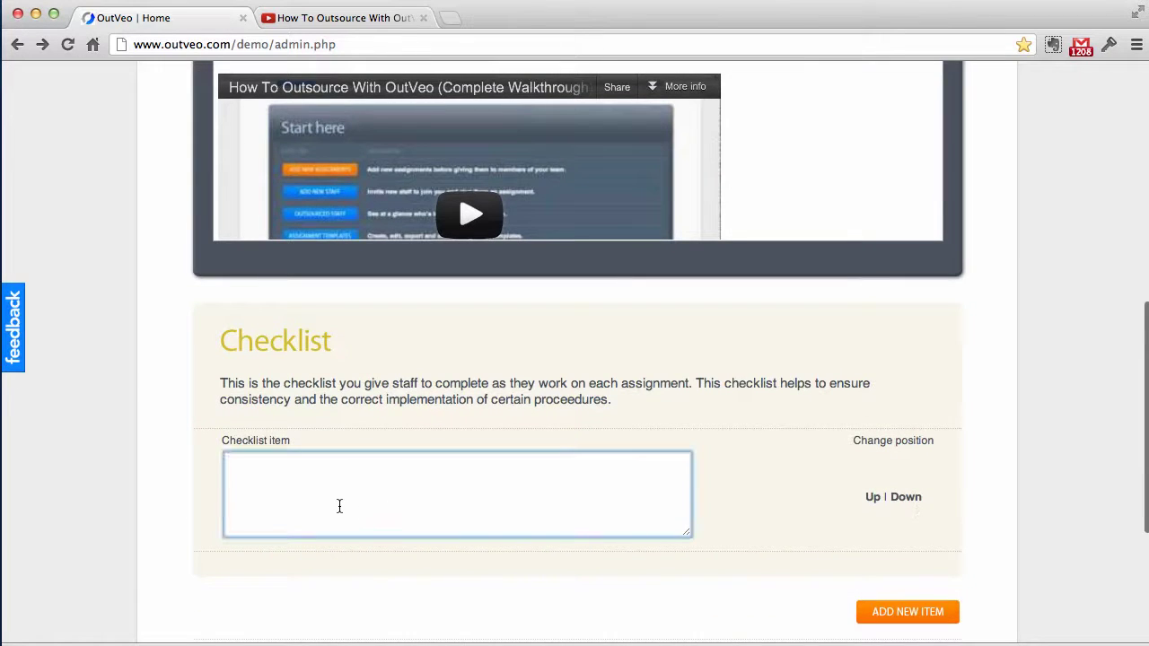
{"action": "type", "text": "Item 1"}
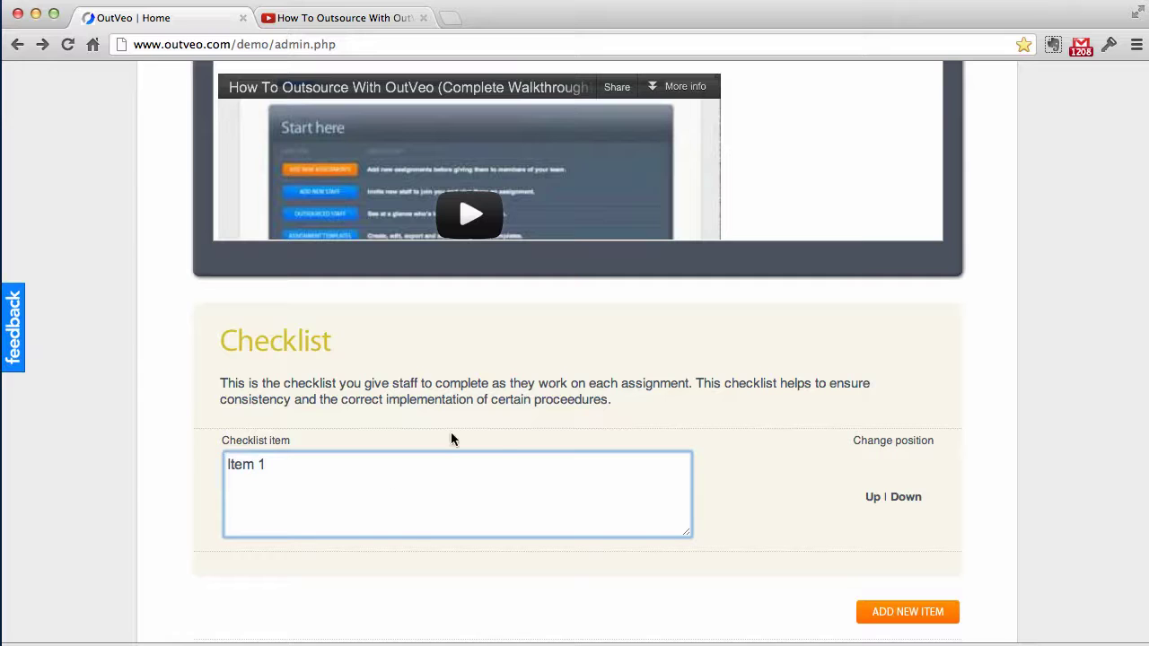
{"action": "scroll", "coordinate": [1032, 537], "scroll_direction": "down", "scroll_amount": 2}
{"action": "left_click", "coordinate": [908, 521]}
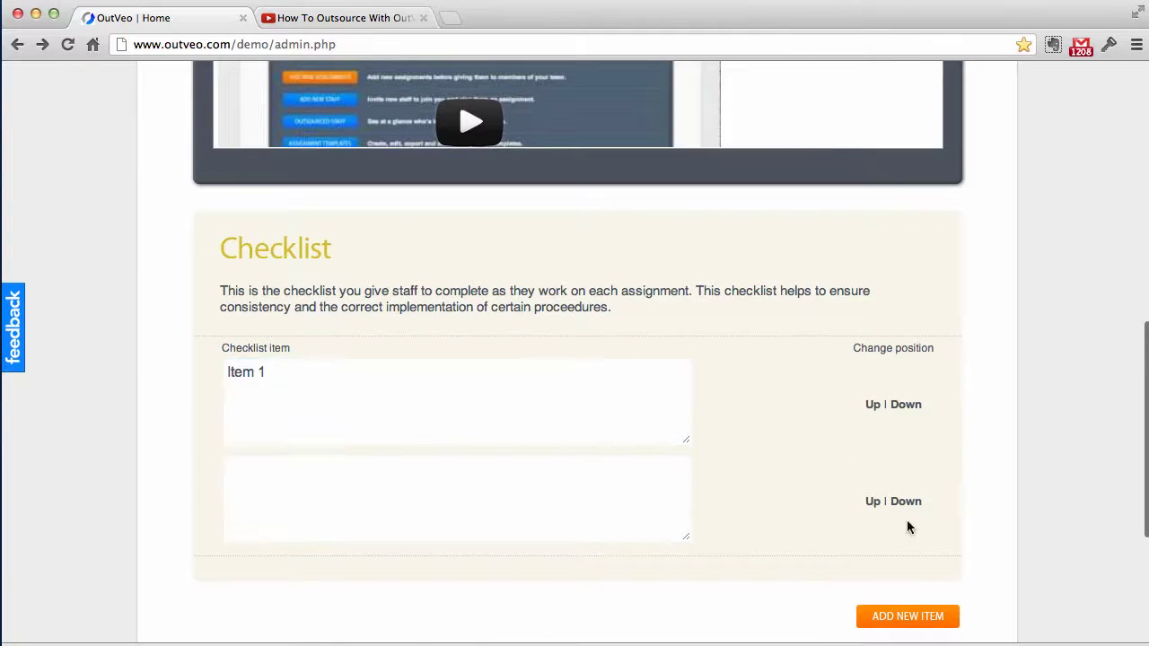
{"action": "left_click", "coordinate": [338, 477]}
{"action": "type", "text": "Item 2"}
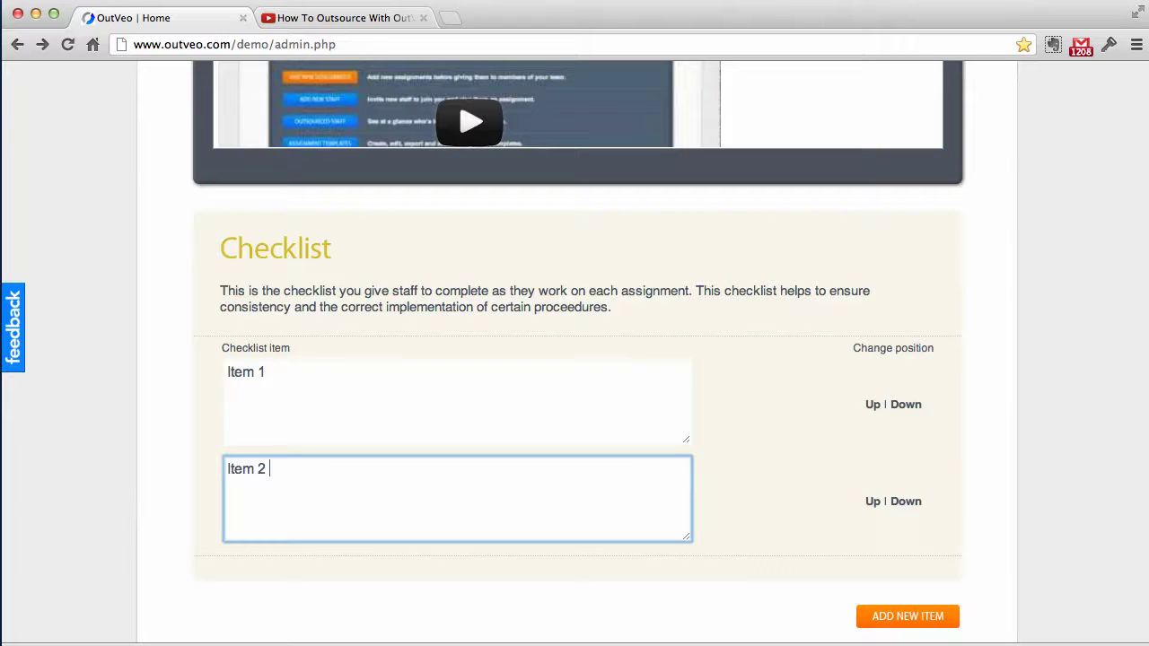
{"action": "type", "text": " http://google.com"}
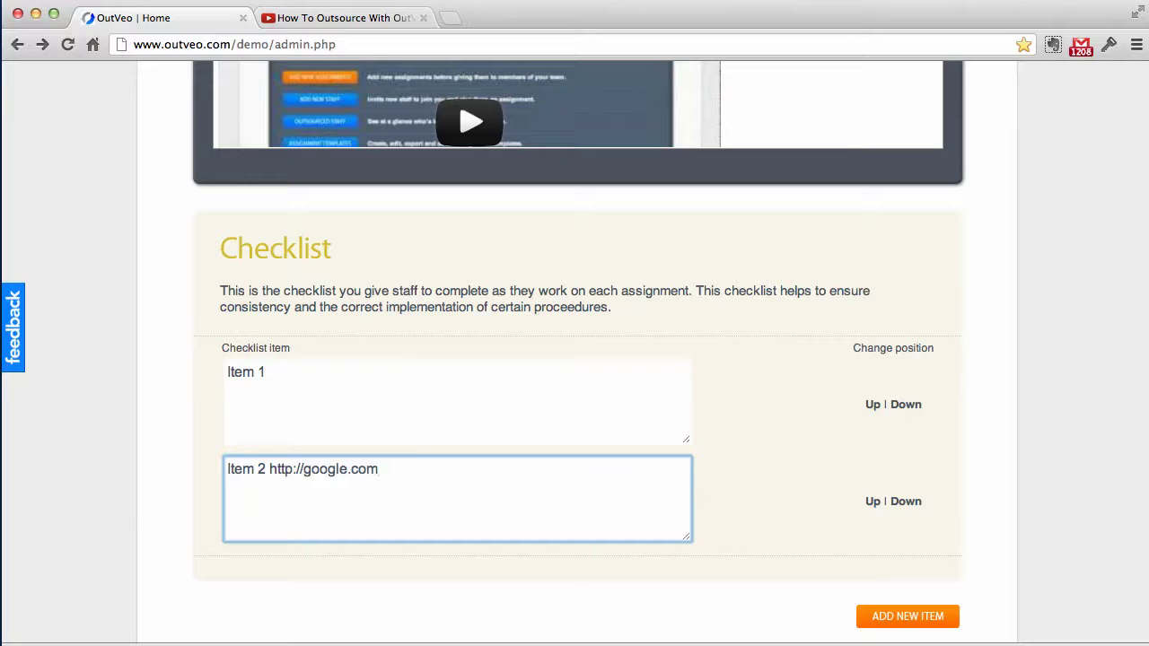
- Add a blank third checklist item and save the assignment with the option to continue editing
{"action": "left_click", "coordinate": [885, 616]}
{"action": "scroll", "coordinate": [991, 552], "scroll_direction": "down", "scroll_amount": 1}
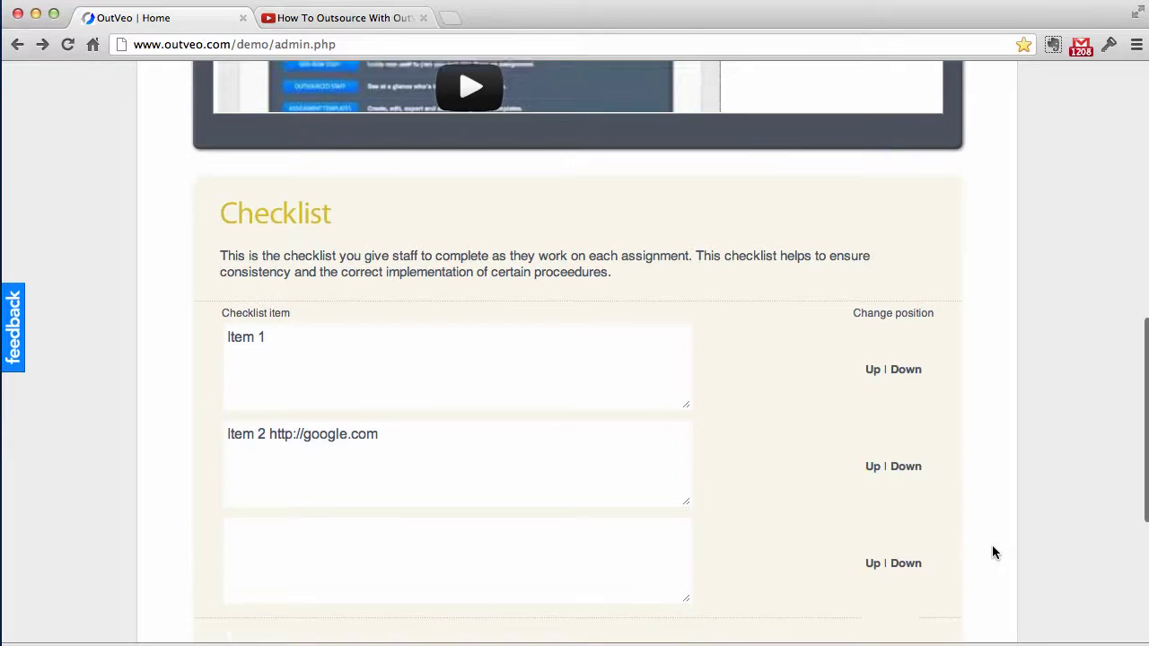
{"action": "scroll", "coordinate": [994, 551], "scroll_direction": "down", "scroll_amount": 1}
{"action": "scroll", "coordinate": [974, 548], "scroll_direction": "down", "scroll_amount": 2}
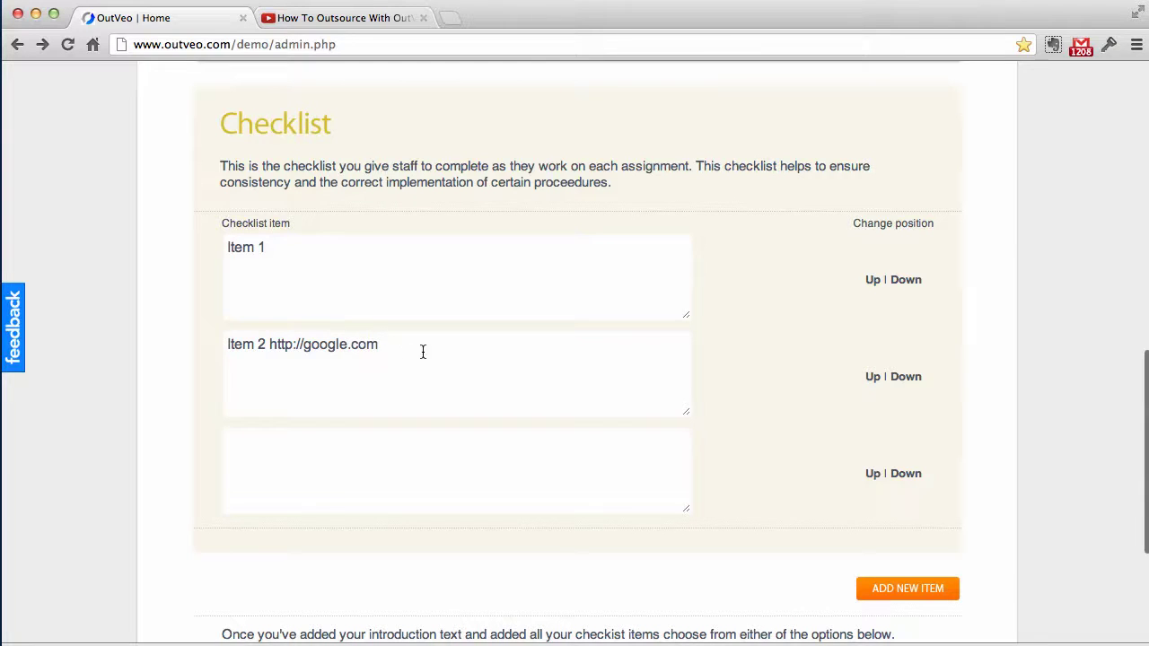
{"action": "scroll", "coordinate": [724, 373], "scroll_direction": "down", "scroll_amount": 3}
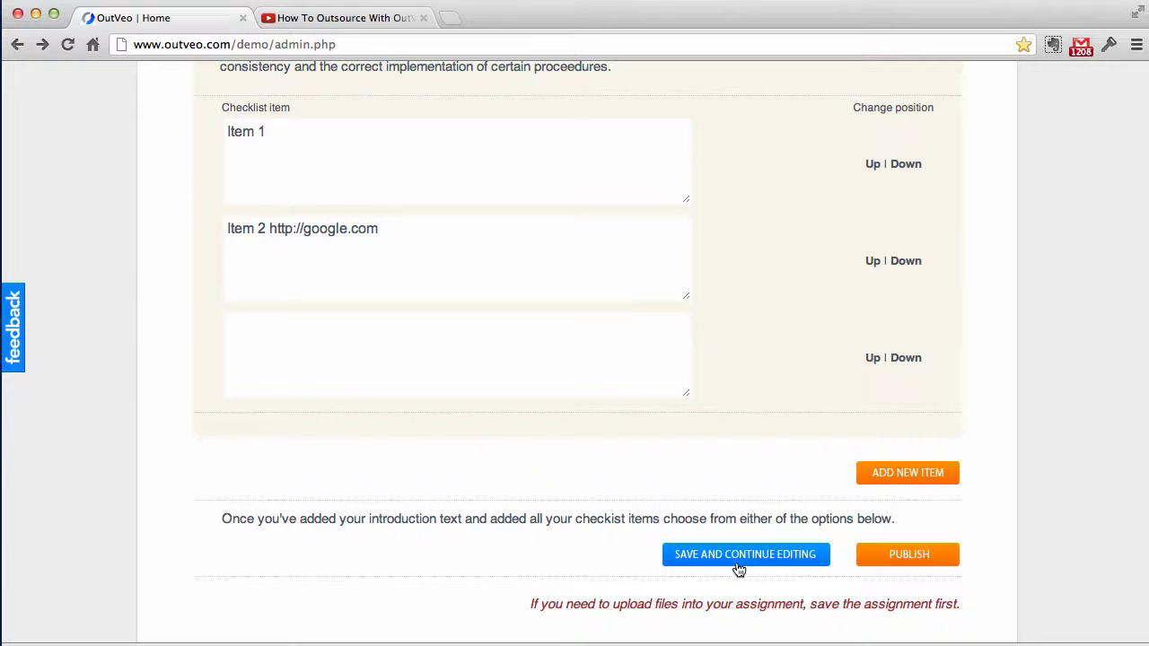
{"action": "left_click", "coordinate": [706, 563]}
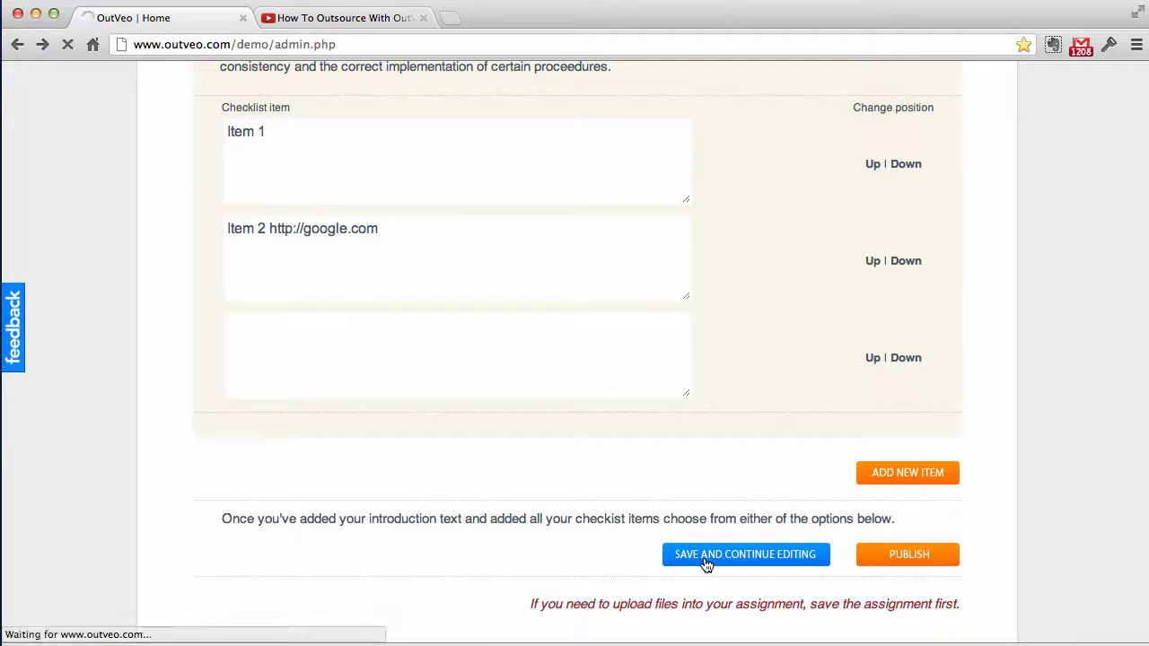
{"action": "scroll", "coordinate": [901, 484], "scroll_direction": "down", "scroll_amount": 3}
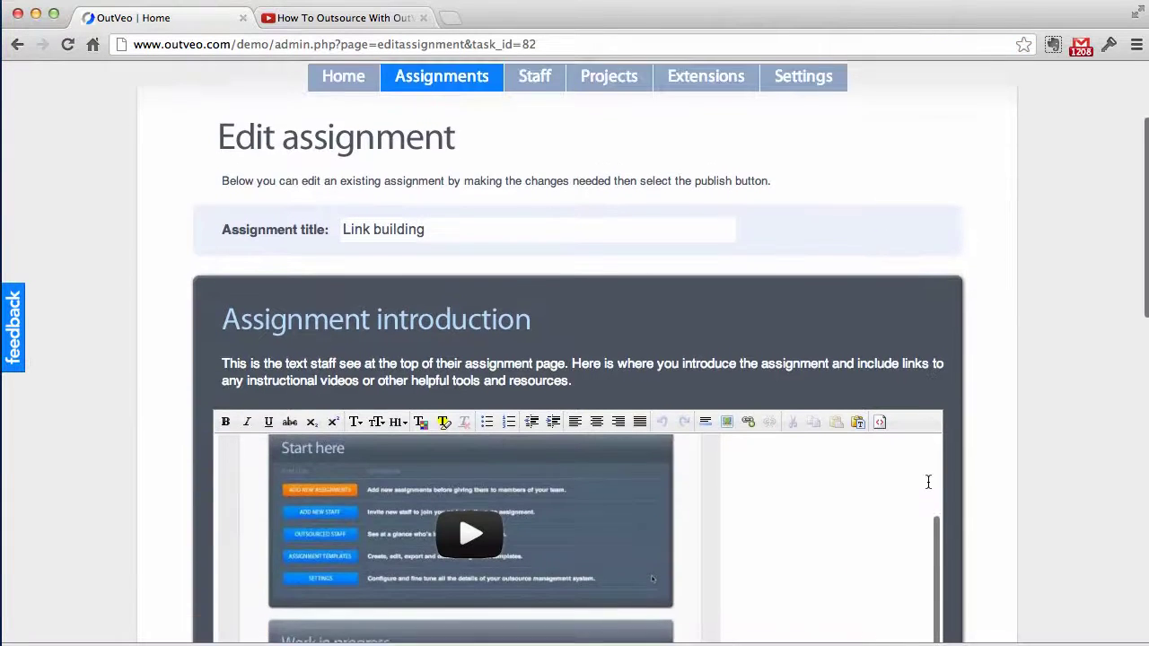
{"action": "scroll", "coordinate": [992, 485], "scroll_direction": "down", "scroll_amount": 10}
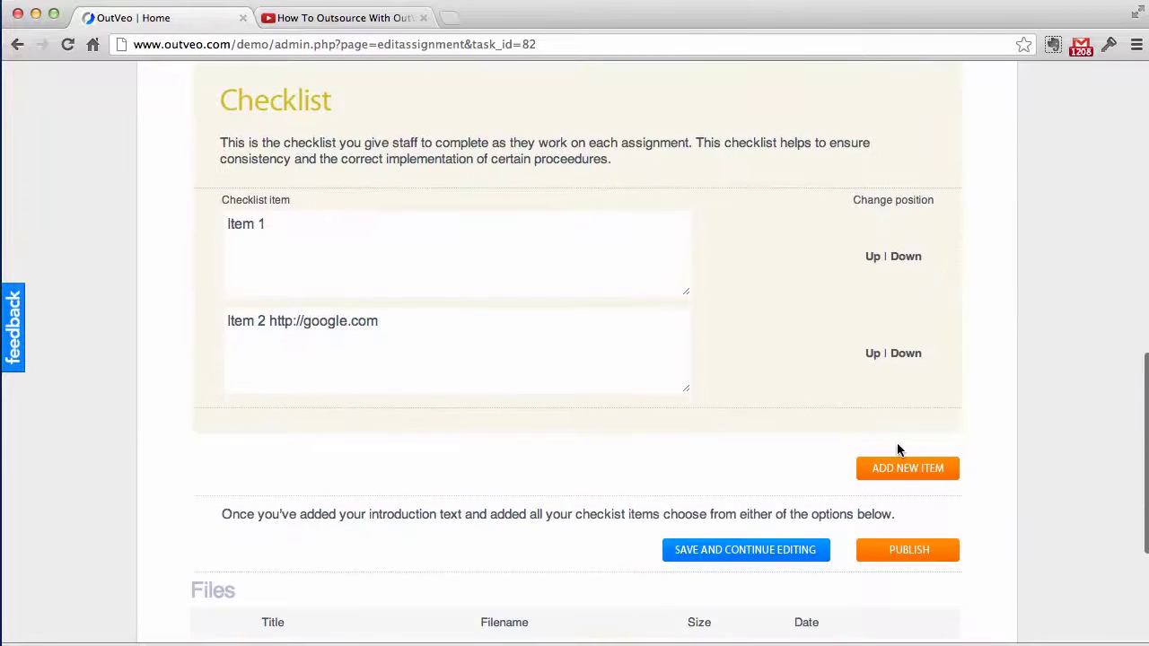
{"action": "left_click", "coordinate": [908, 467]}
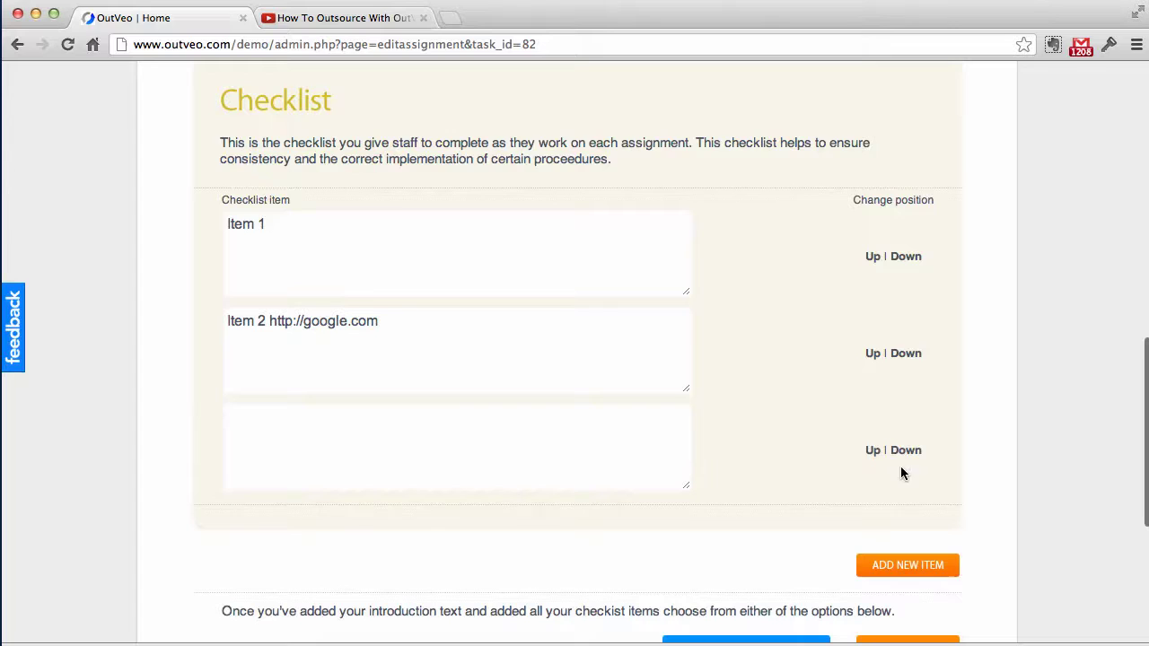
{"action": "left_click", "coordinate": [408, 443]}
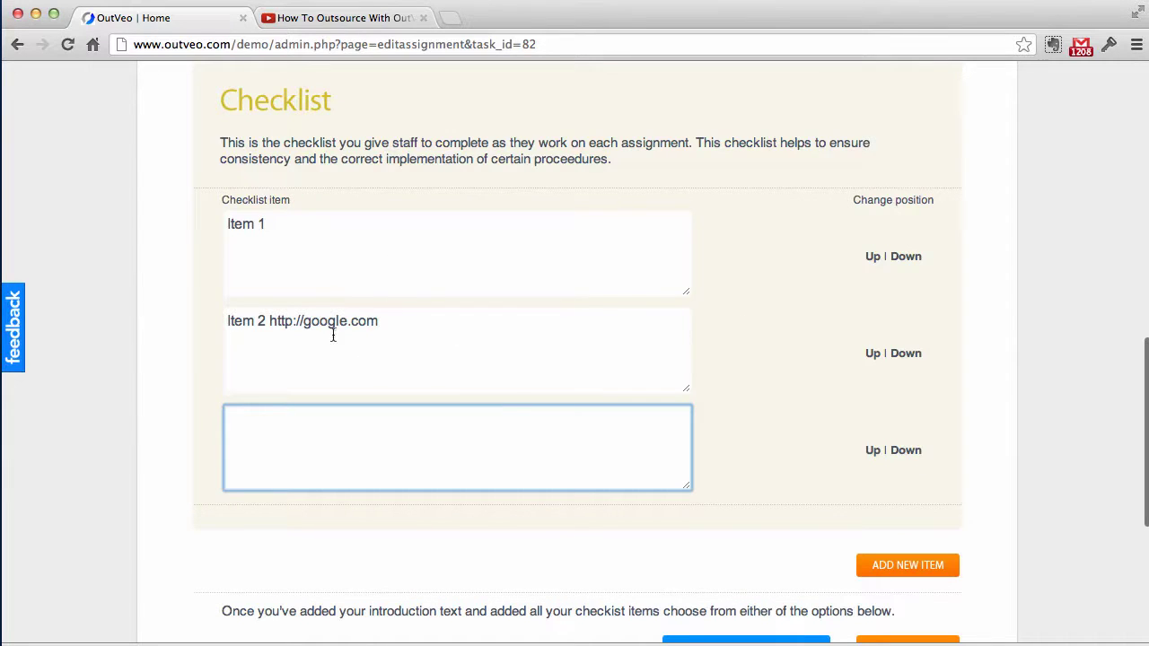
{"action": "left_click", "coordinate": [871, 354]}
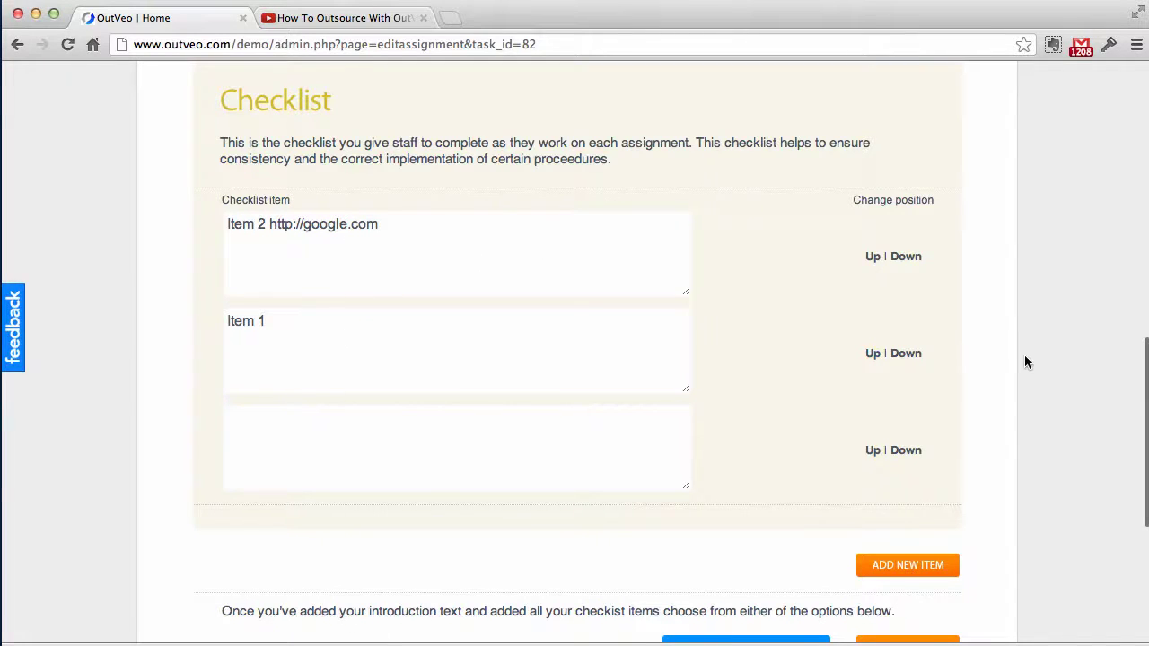
- Choose the file backlinks.dat from the Assignments folder as the assignment's file to upload
{"action": "scroll", "coordinate": [1027, 361], "scroll_direction": "down", "scroll_amount": 3}
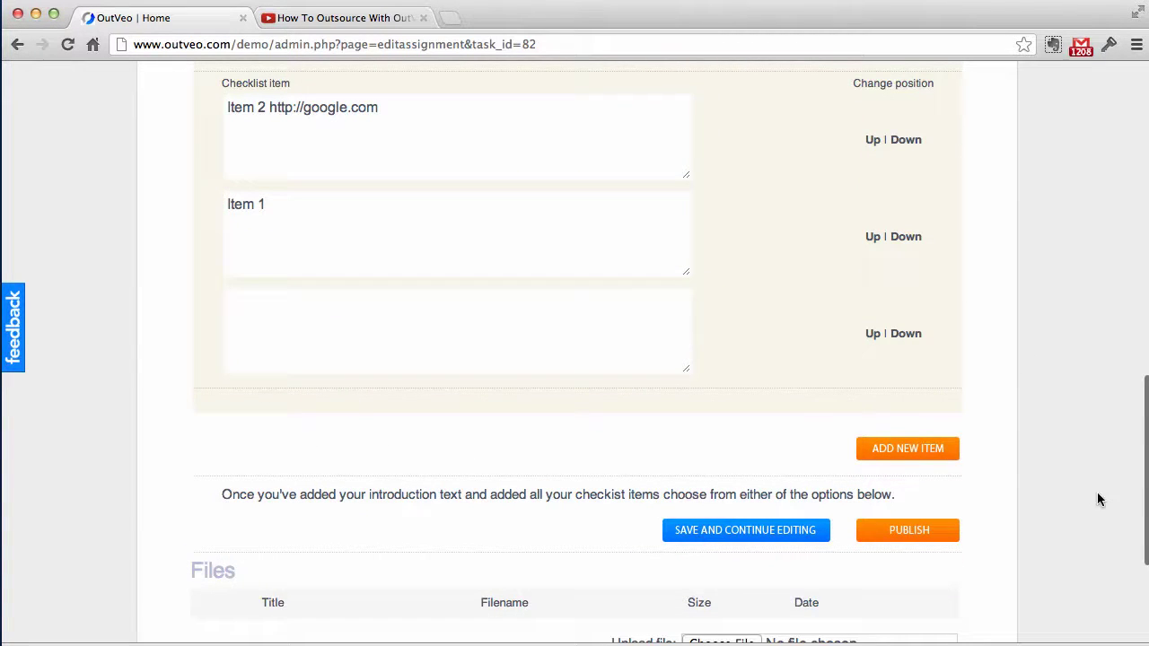
{"action": "scroll", "coordinate": [1043, 489], "scroll_direction": "down", "scroll_amount": 1}
{"action": "scroll", "coordinate": [1032, 480], "scroll_direction": "down", "scroll_amount": 3}
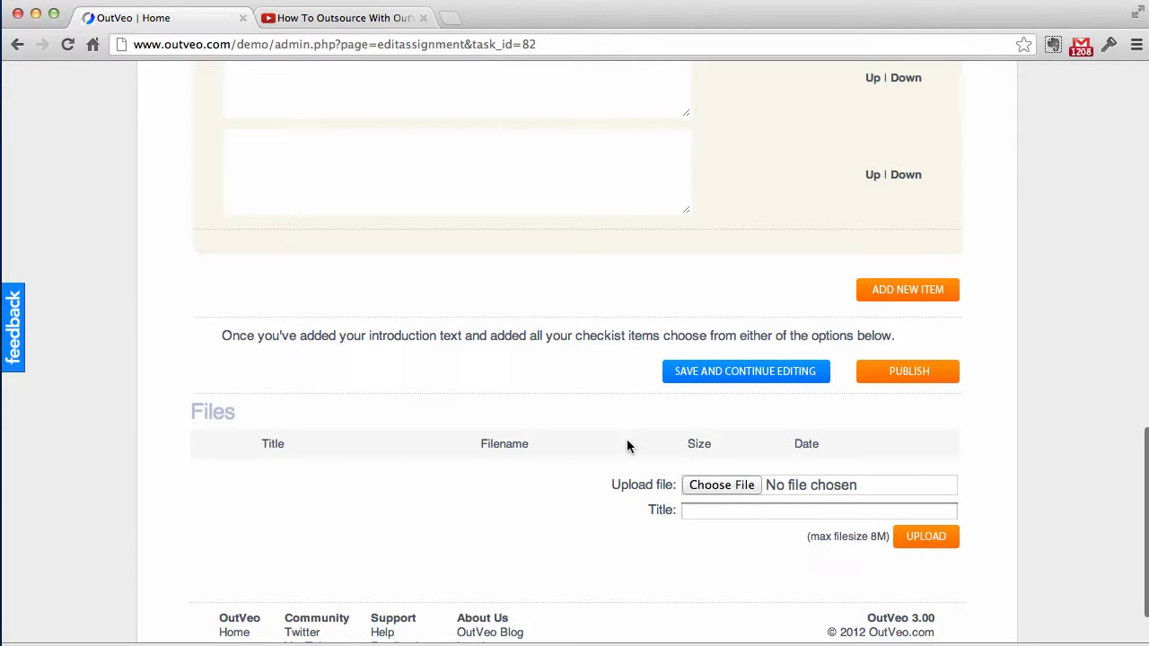
{"action": "left_click", "coordinate": [709, 488]}
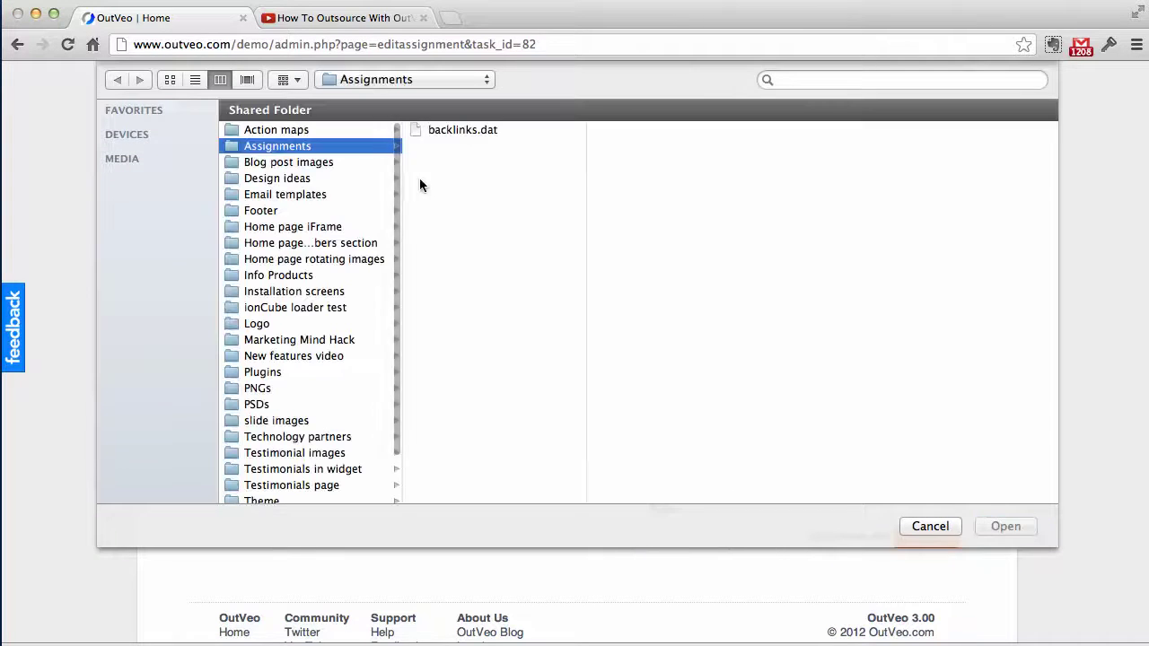
{"action": "left_click", "coordinate": [472, 131]}
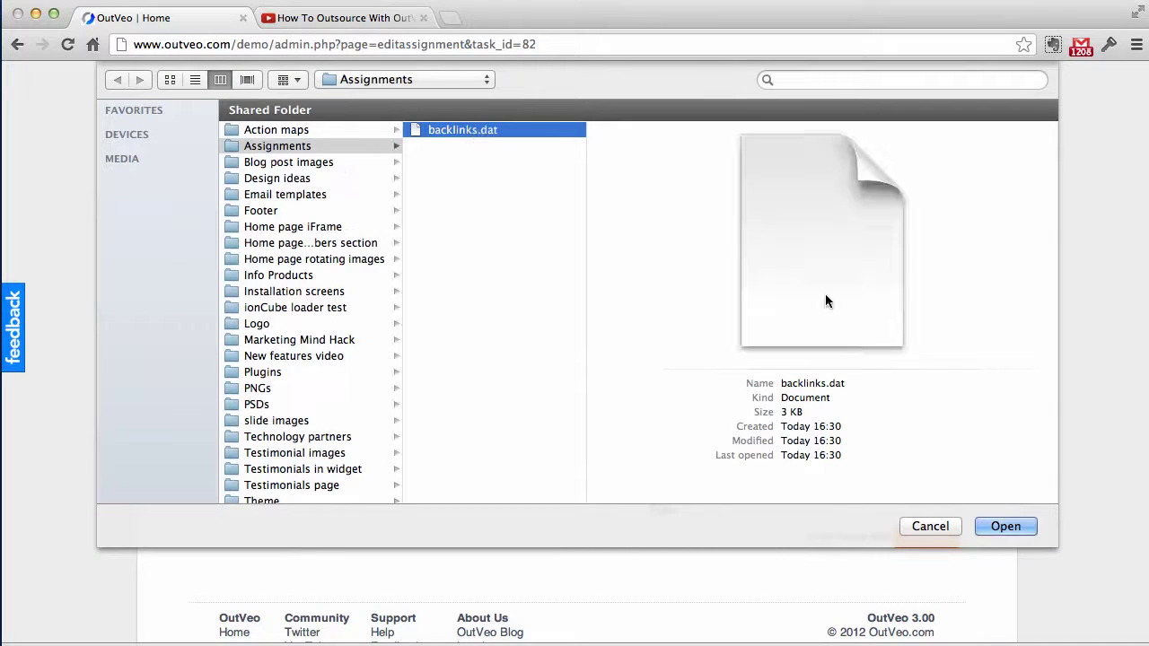
{"action": "left_click", "coordinate": [1009, 527]}
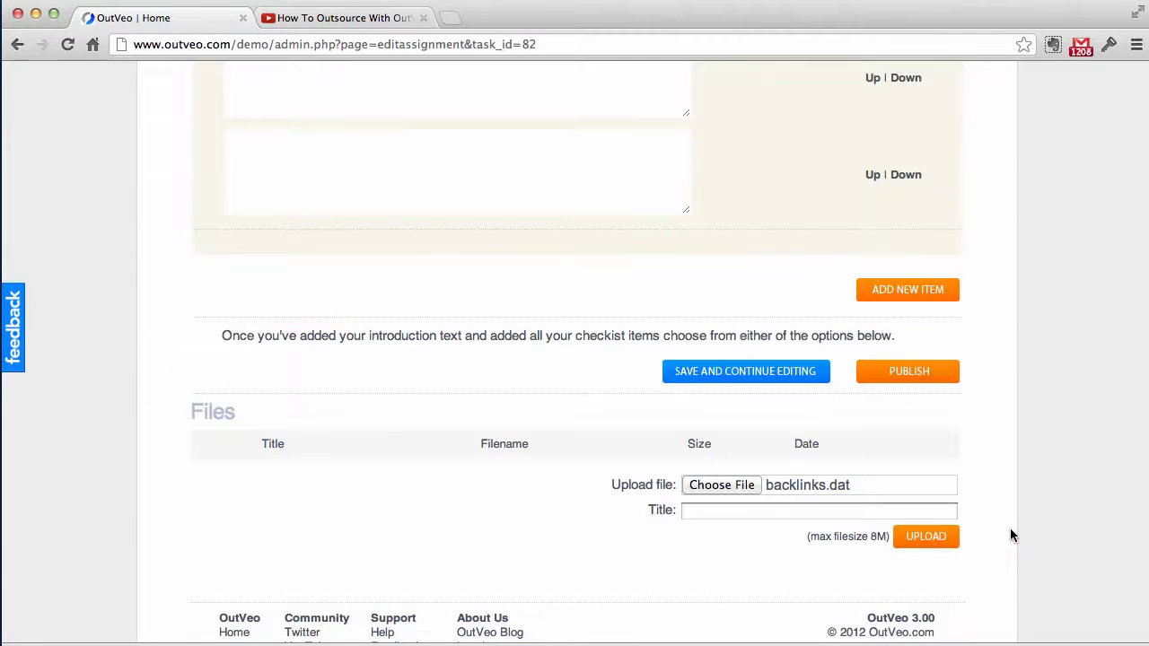
- Title the chosen file "Assignment to upload" and upload it to the assignment's files
{"action": "left_click", "coordinate": [715, 511]}
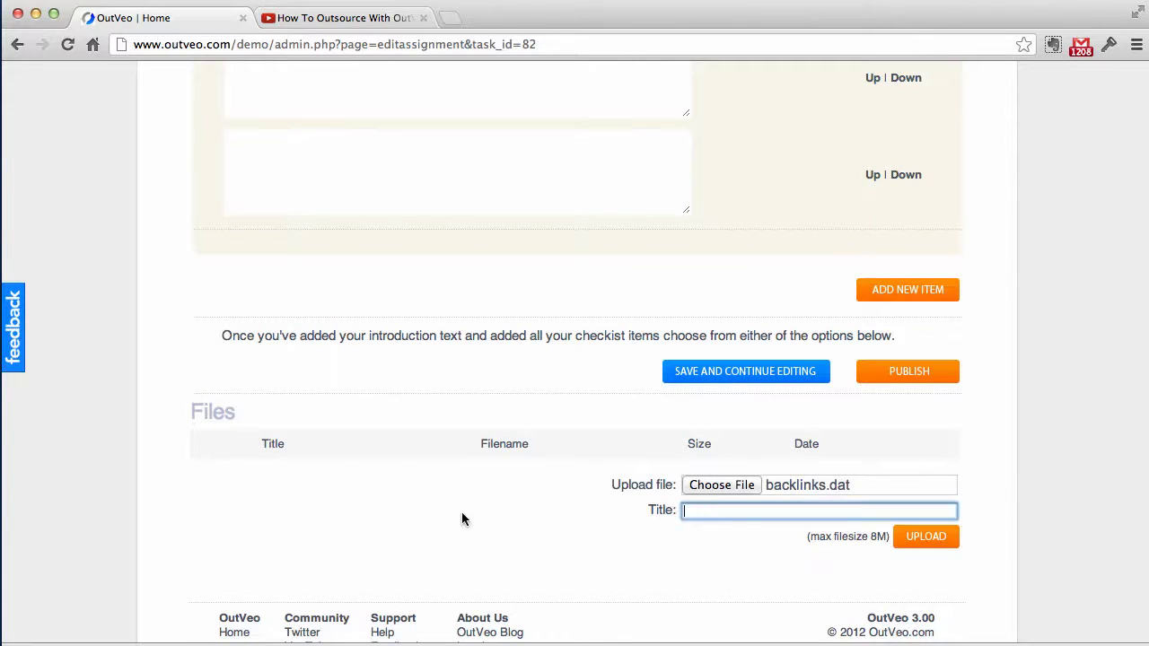
{"action": "type", "text": "Assignment to upload"}
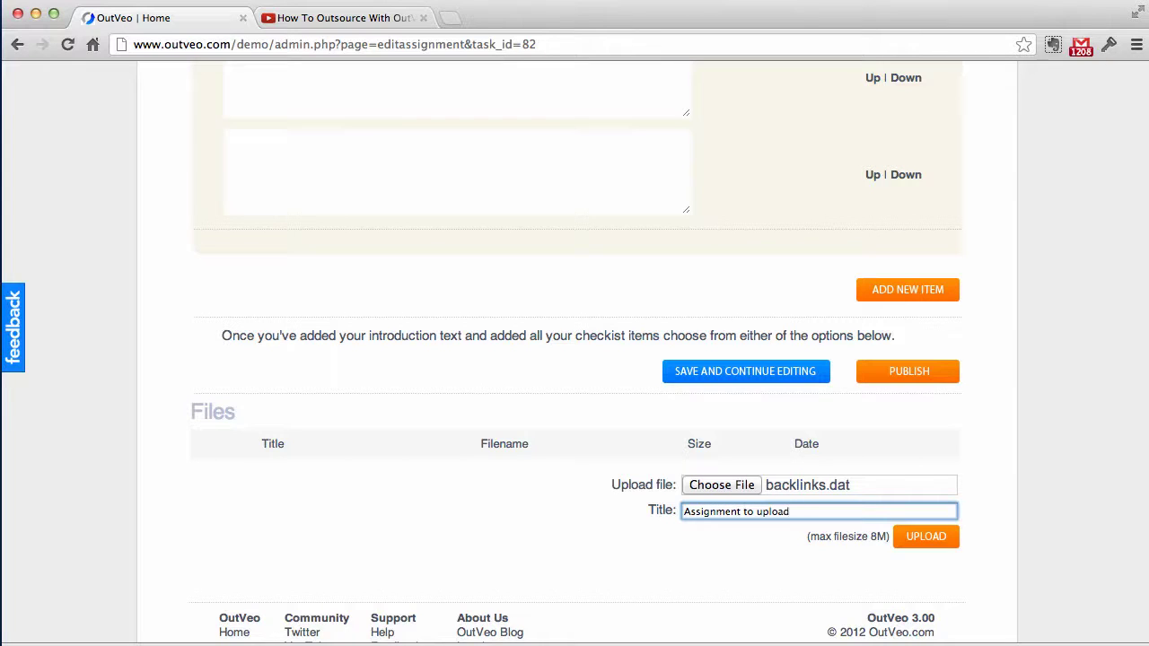
{"action": "left_click", "coordinate": [928, 541]}
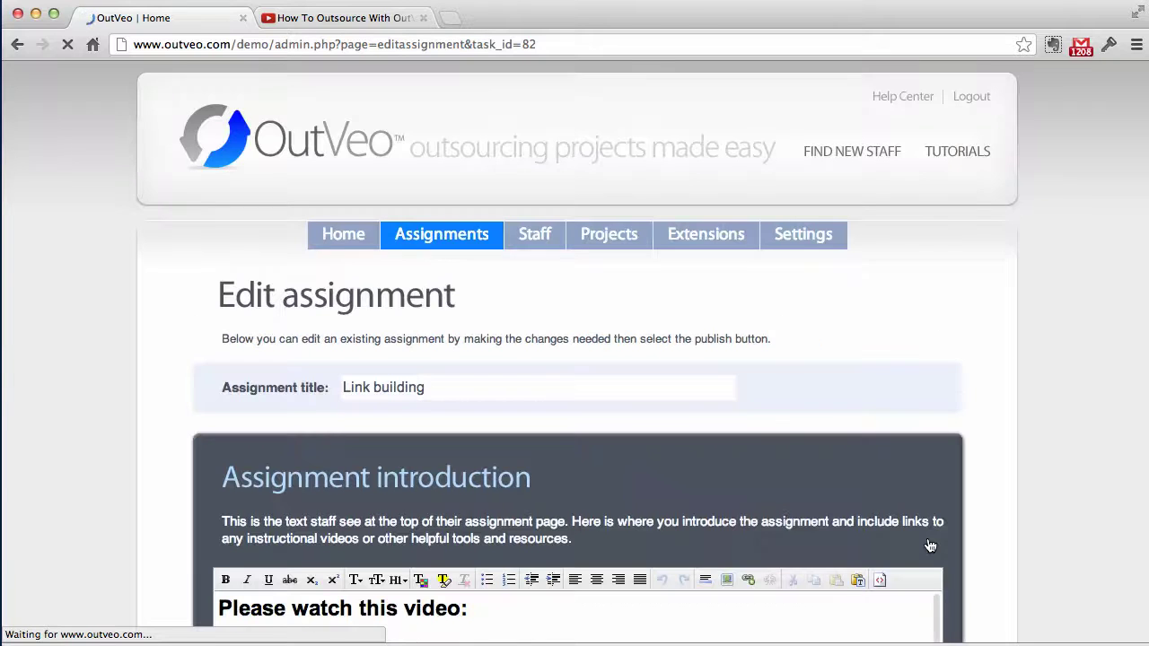
{"action": "scroll", "coordinate": [1002, 525], "scroll_direction": "down", "scroll_amount": 8}
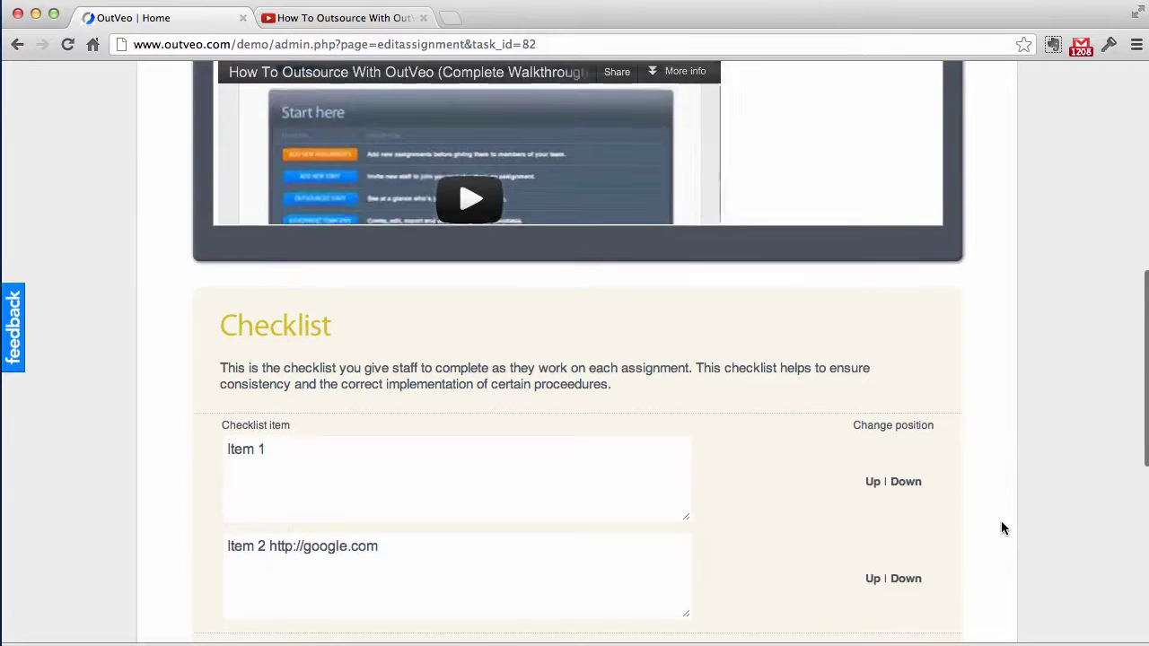
{"action": "scroll", "coordinate": [1001, 523], "scroll_direction": "down", "scroll_amount": 4}
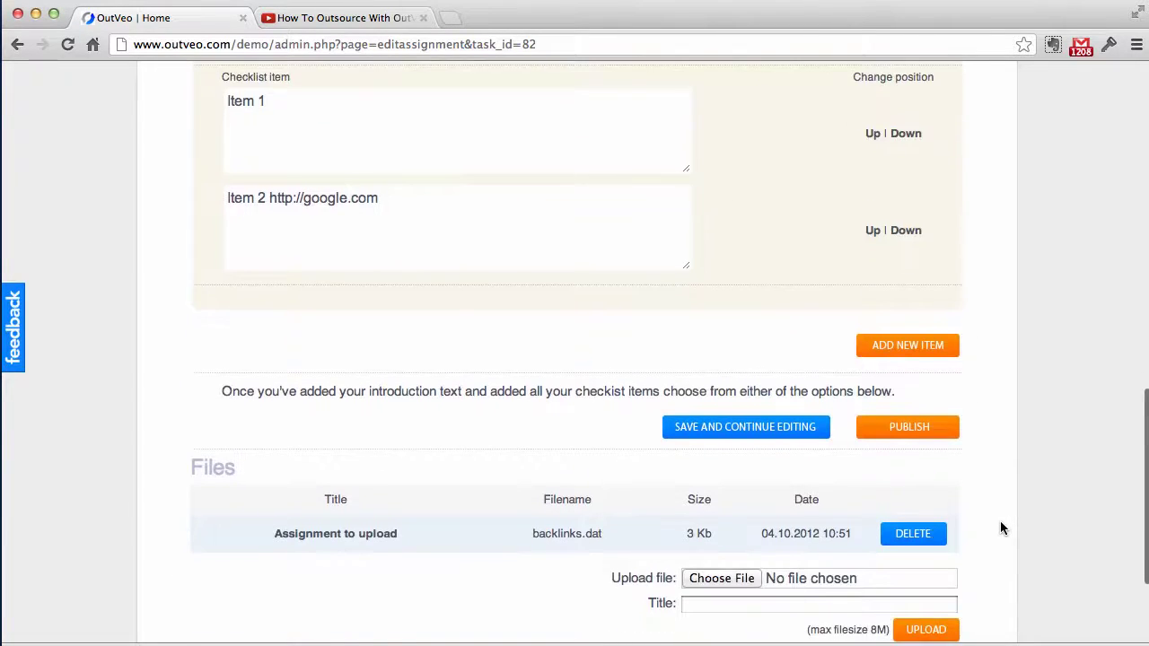
{"action": "scroll", "coordinate": [1006, 533], "scroll_direction": "down", "scroll_amount": 1}
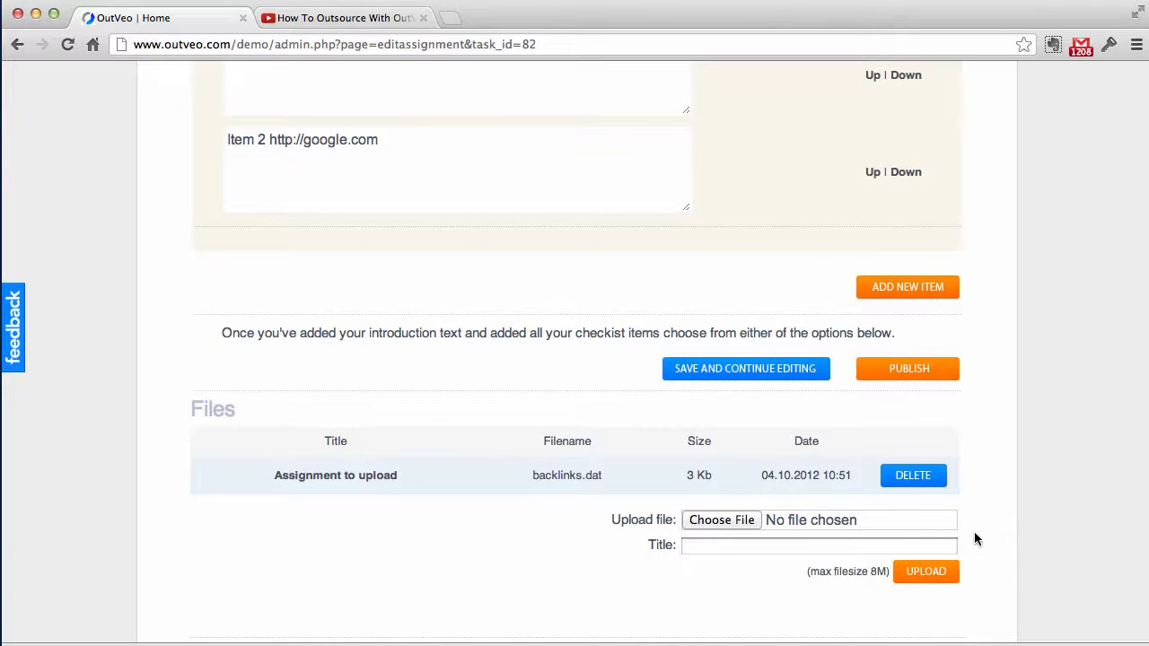
- Review the Link building assignment from its title and video introduction through the checklist to the attached file
{"action": "scroll", "coordinate": [1002, 534], "scroll_direction": "up", "scroll_amount": 15}
{"action": "scroll", "coordinate": [1073, 500], "scroll_direction": "down", "scroll_amount": 9}
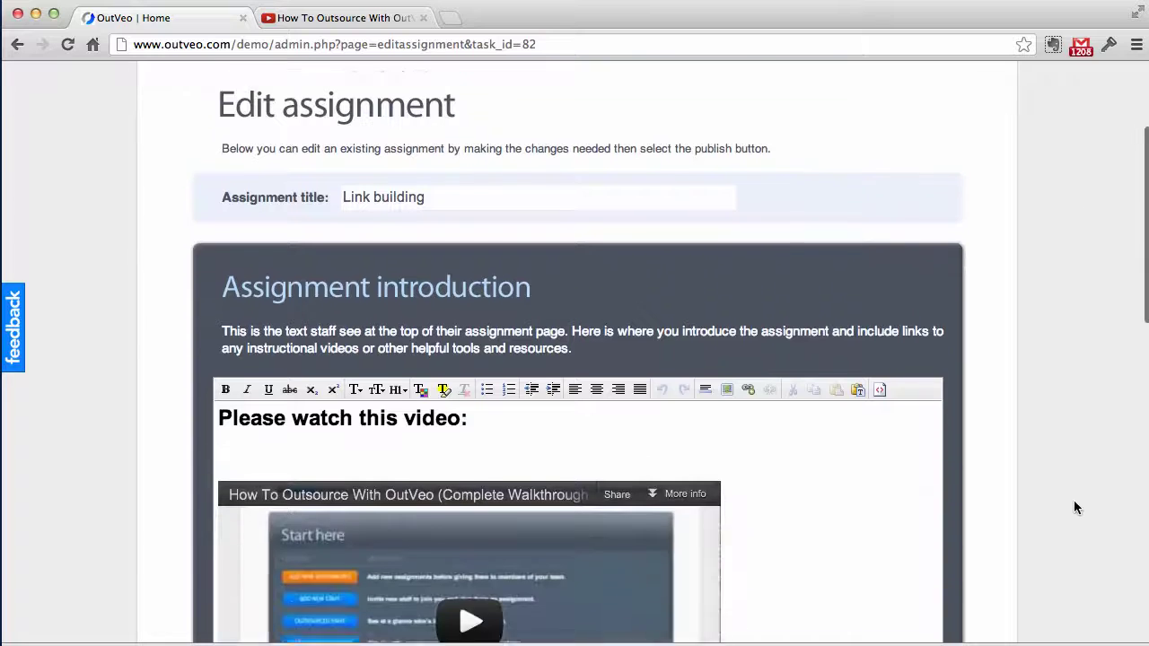
{"action": "scroll", "coordinate": [1066, 507], "scroll_direction": "down", "scroll_amount": 6}
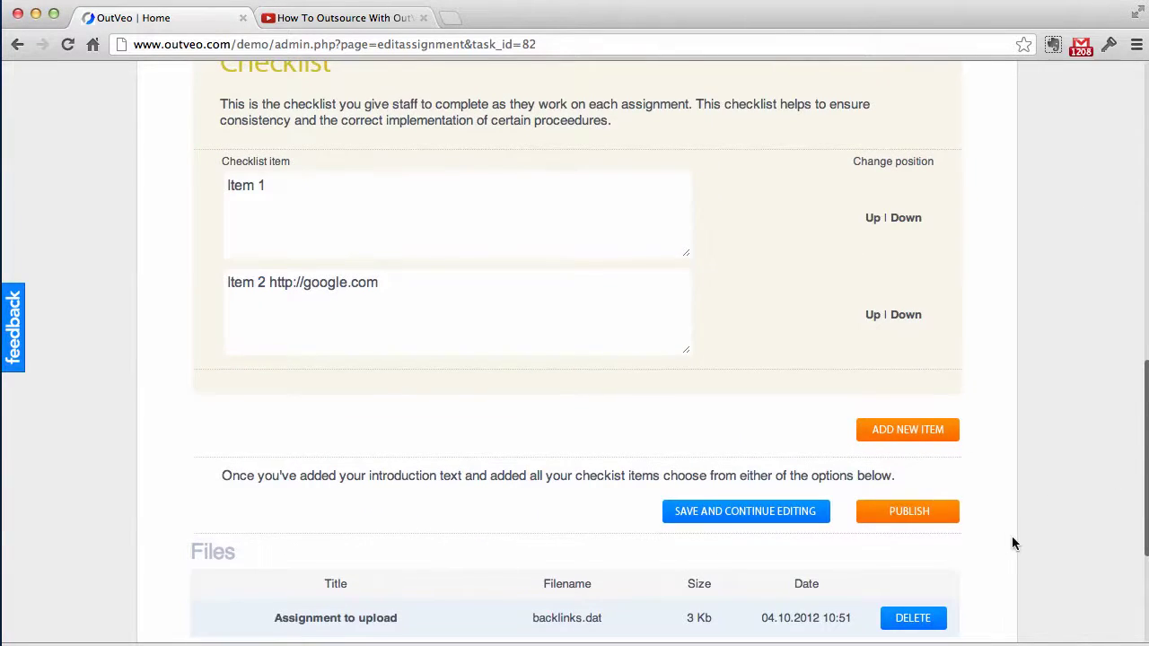
{"action": "scroll", "coordinate": [1011, 536], "scroll_direction": "down", "scroll_amount": 4}
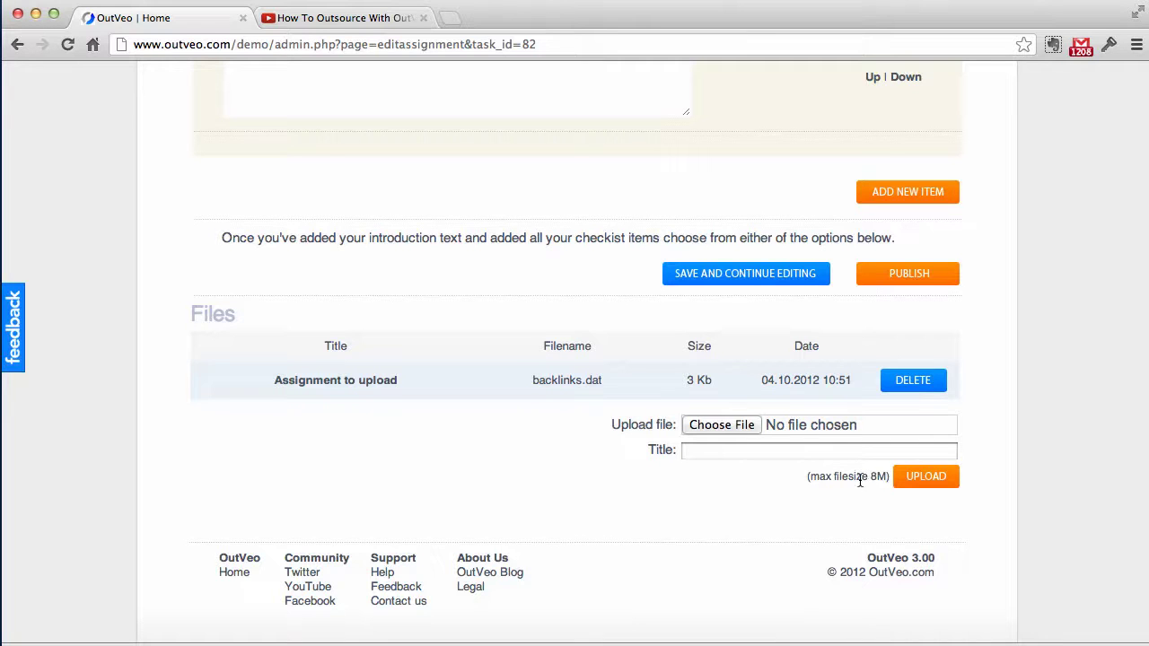
{"action": "scroll", "coordinate": [1010, 477], "scroll_direction": "up", "scroll_amount": 6}
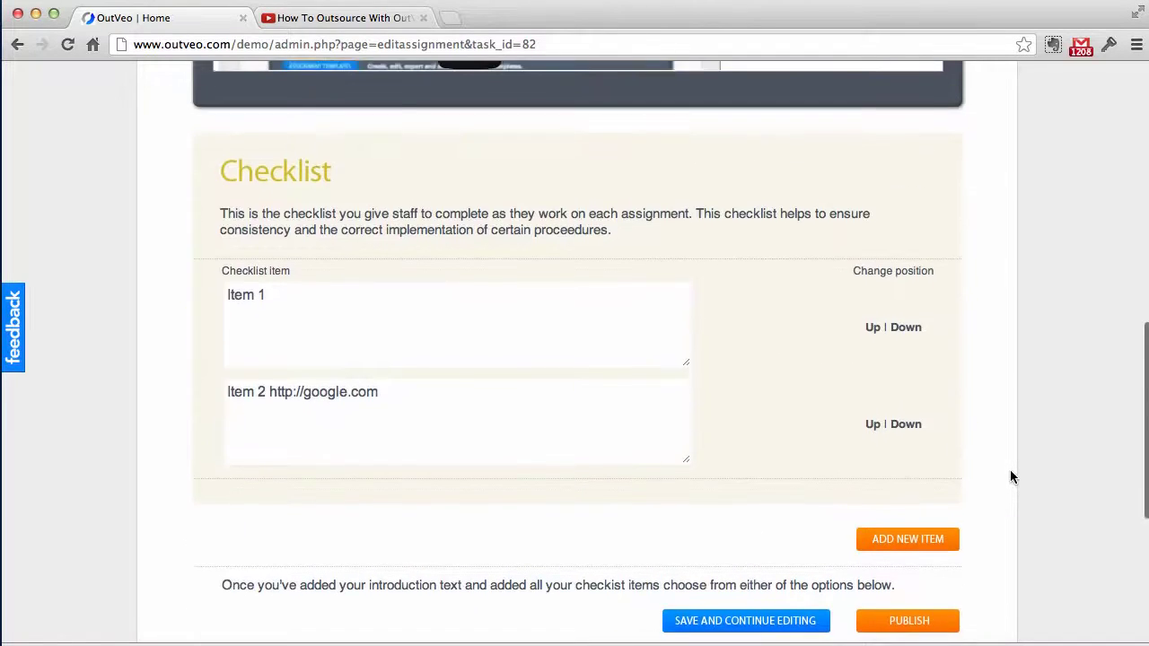
{"action": "scroll", "coordinate": [1010, 477], "scroll_direction": "up", "scroll_amount": 1}
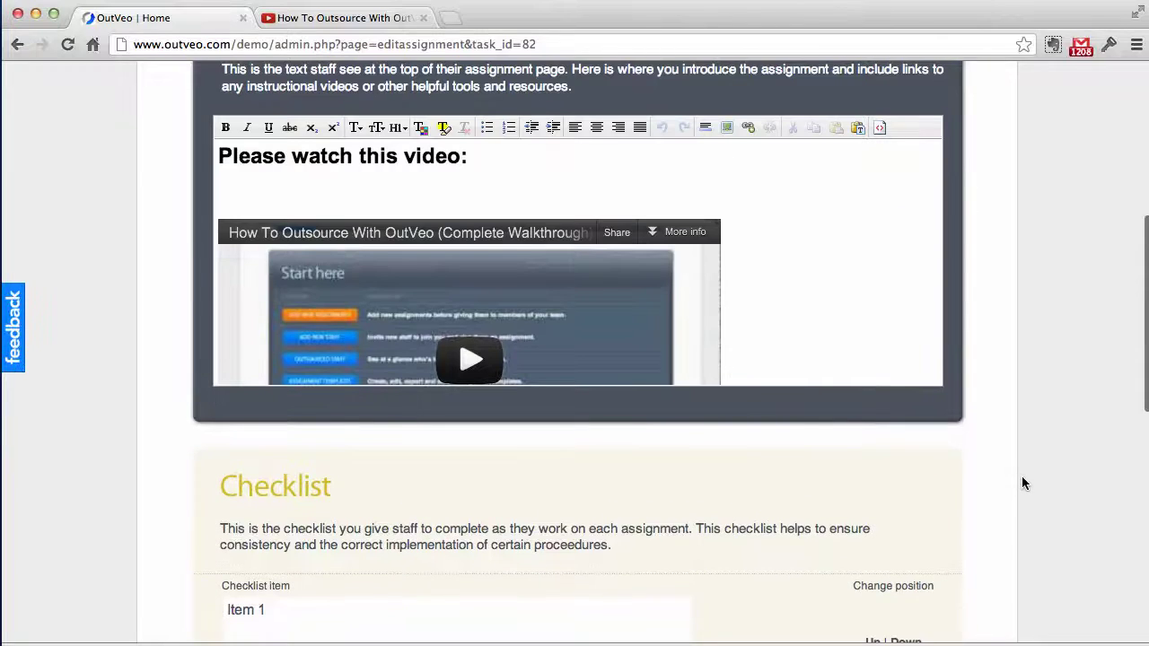
{"action": "scroll", "coordinate": [1022, 483], "scroll_direction": "up", "scroll_amount": 4}
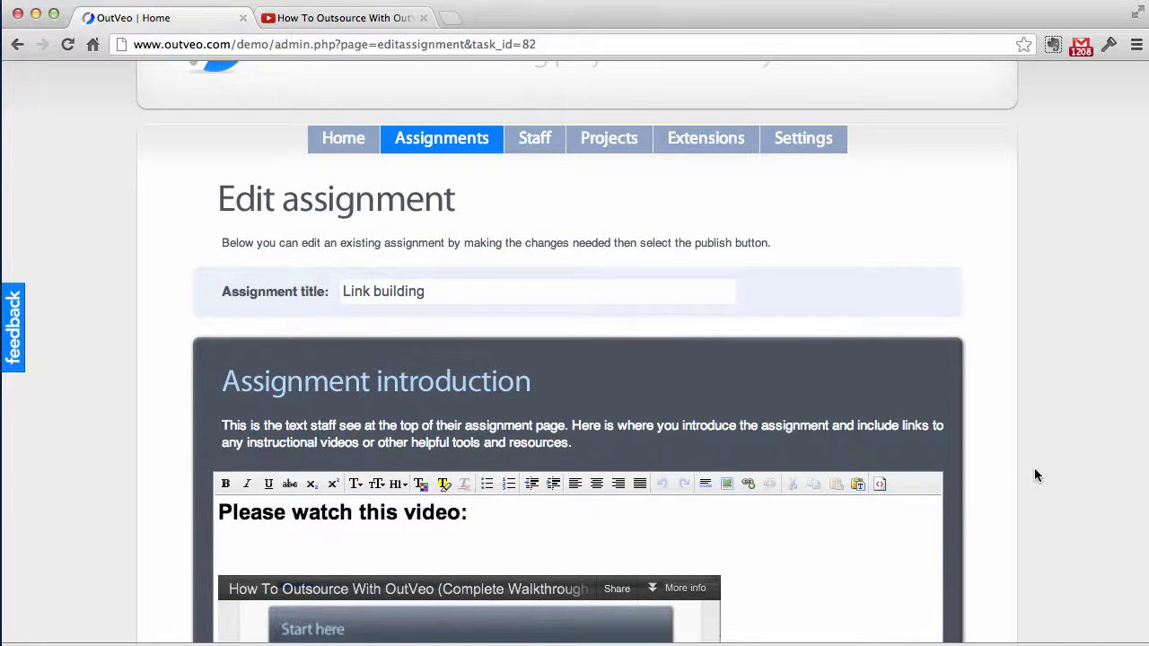
{"action": "scroll", "coordinate": [1034, 474], "scroll_direction": "down", "scroll_amount": 6}
{"action": "scroll", "coordinate": [1033, 473], "scroll_direction": "down", "scroll_amount": 3}
{"action": "scroll", "coordinate": [1034, 474], "scroll_direction": "up", "scroll_amount": 10}
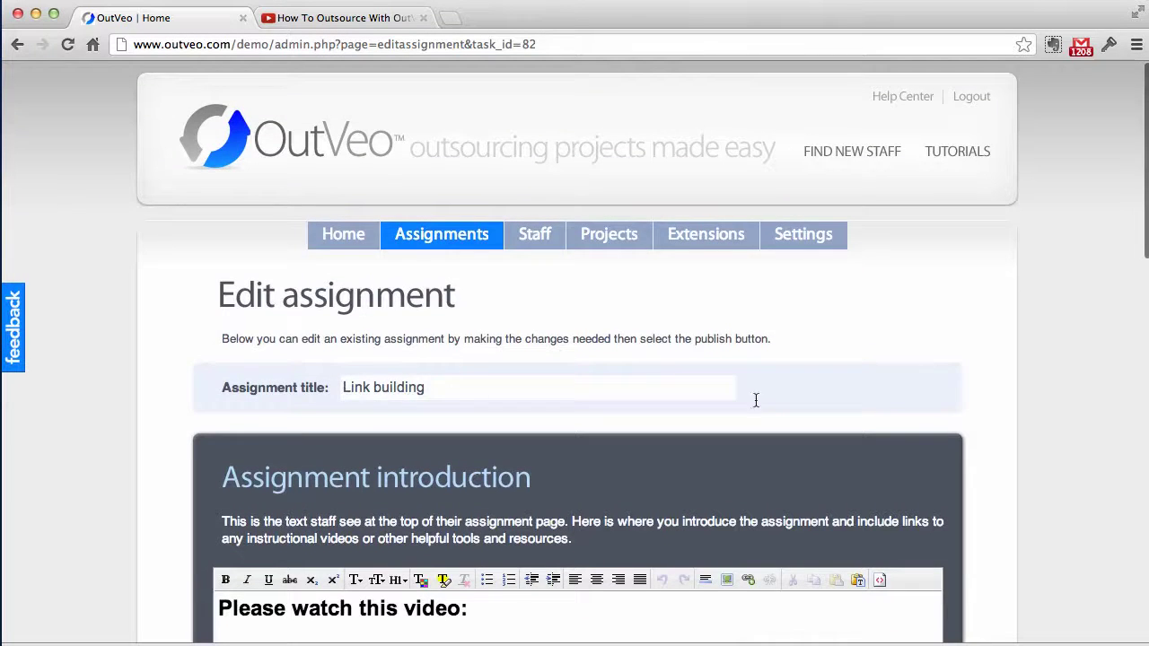
- Publish the Link building assignment
{"action": "scroll", "coordinate": [951, 409], "scroll_direction": "down", "scroll_amount": 7}
{"action": "scroll", "coordinate": [952, 410], "scroll_direction": "down", "scroll_amount": 2}
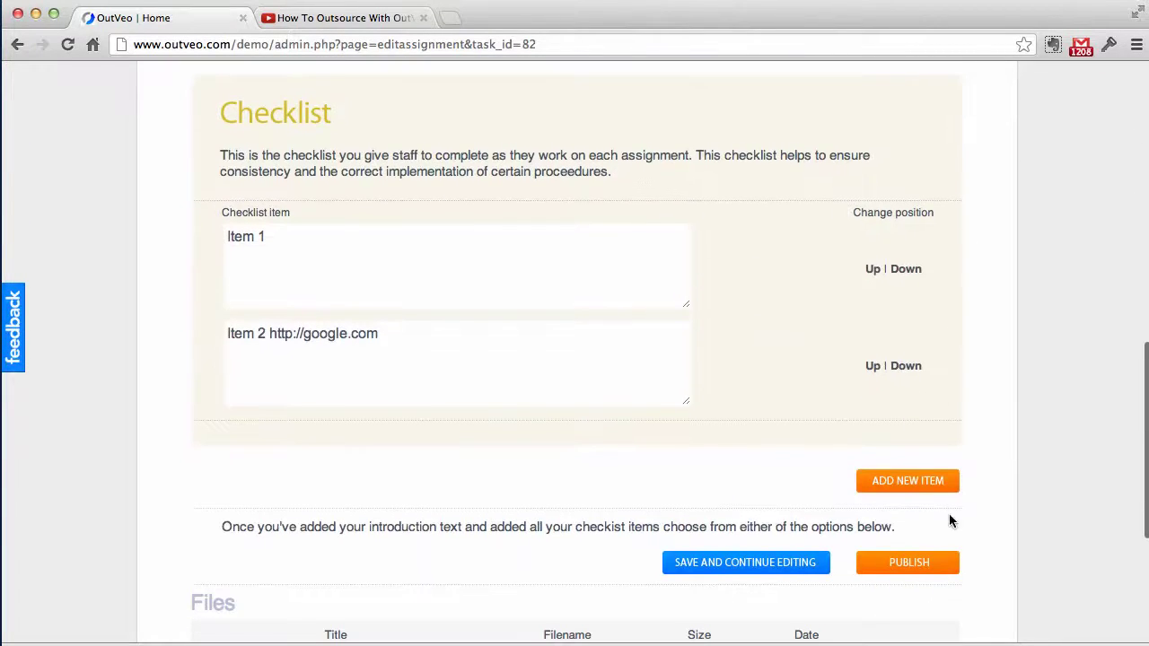
{"action": "left_click", "coordinate": [912, 566]}
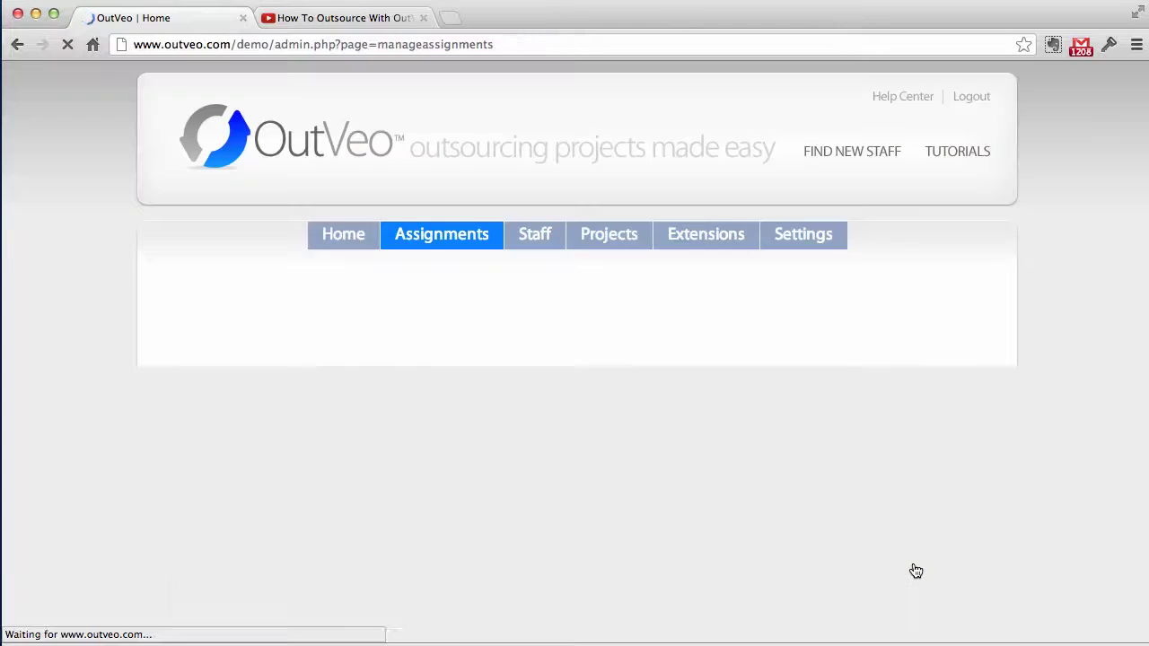
- Find Link building among the assignment templates and examine its active mark and the options for managing templates
{"action": "scroll", "coordinate": [1012, 502], "scroll_direction": "down", "scroll_amount": 10}
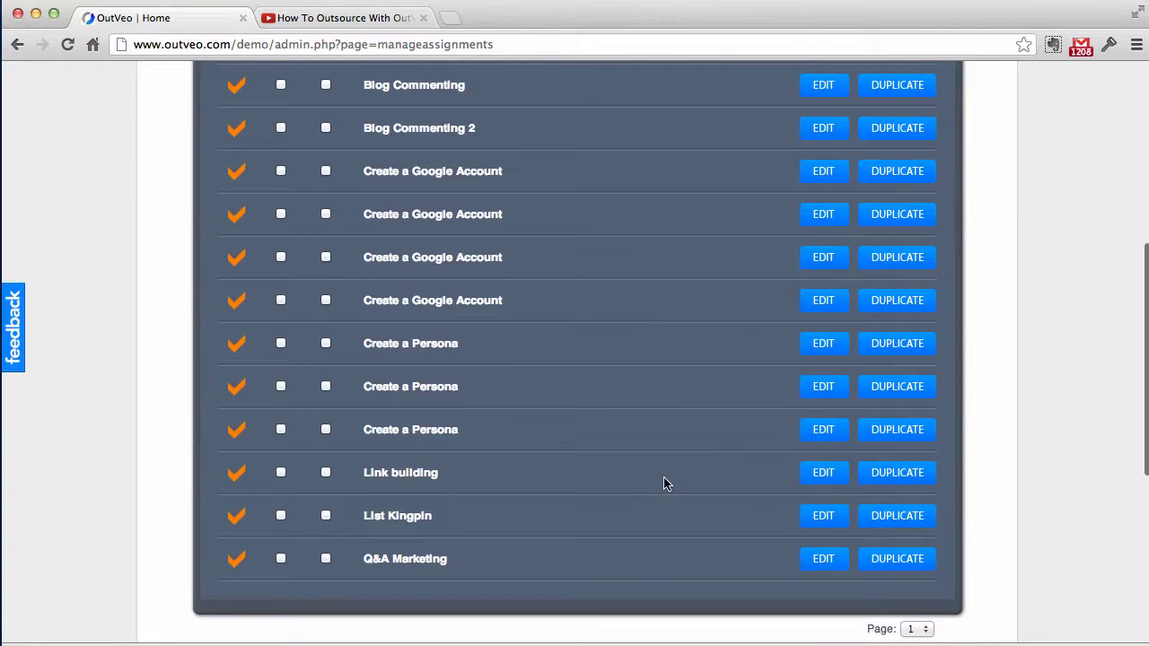
{"action": "left_click_drag", "start_coordinate": [363, 473], "coordinate": [453, 473]}
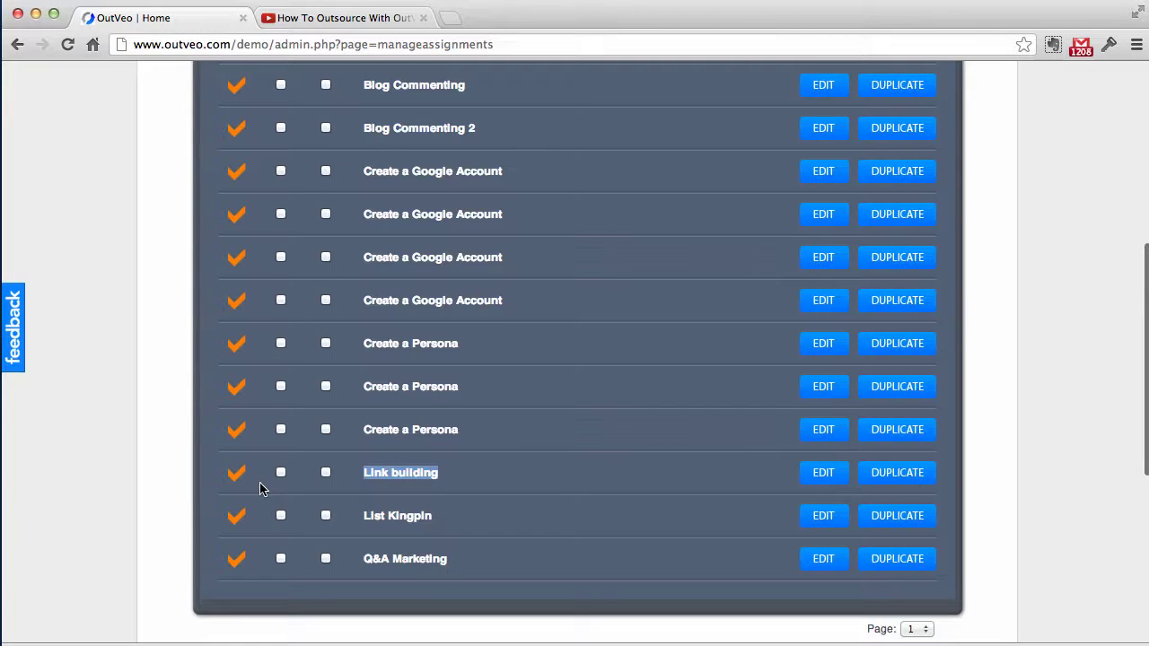
{"action": "scroll", "coordinate": [984, 541], "scroll_direction": "up", "scroll_amount": 1}
{"action": "scroll", "coordinate": [984, 541], "scroll_direction": "up", "scroll_amount": 5}
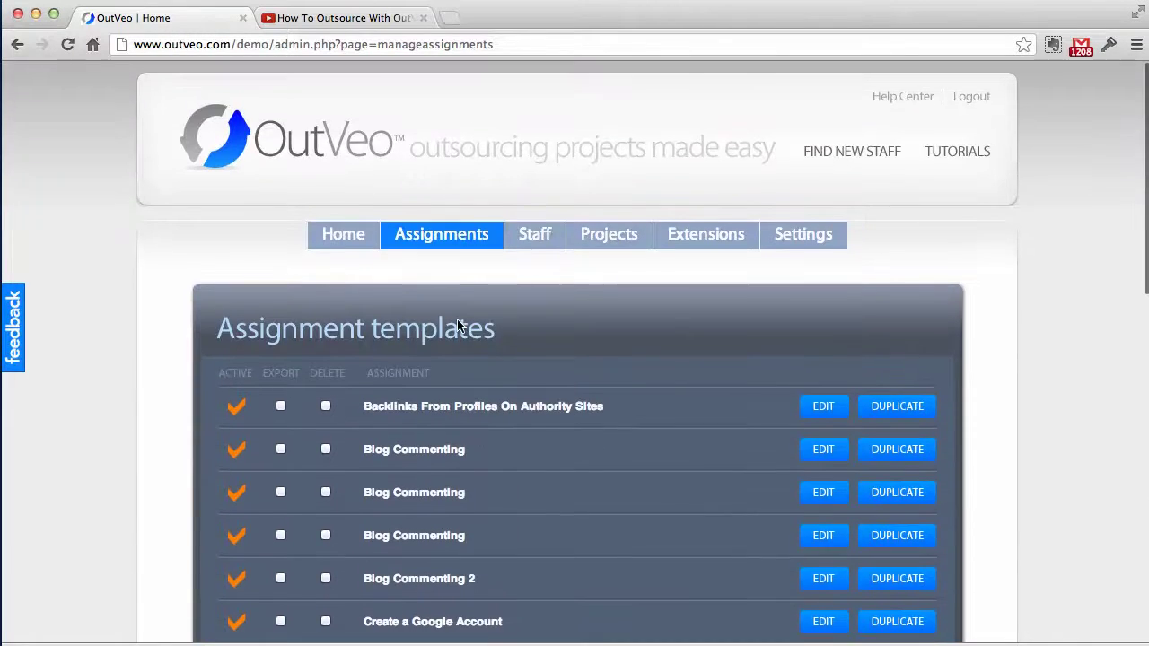
{"action": "scroll", "coordinate": [875, 385], "scroll_direction": "down", "scroll_amount": 7}
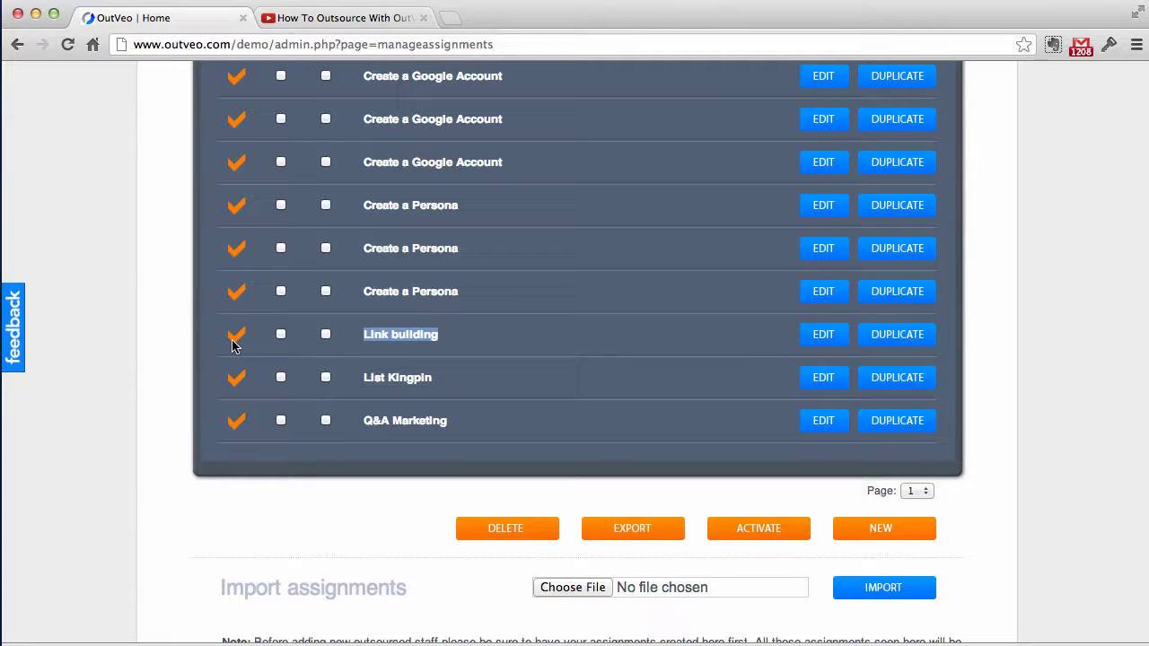
{"action": "scroll", "coordinate": [1050, 421], "scroll_direction": "up", "scroll_amount": 1}
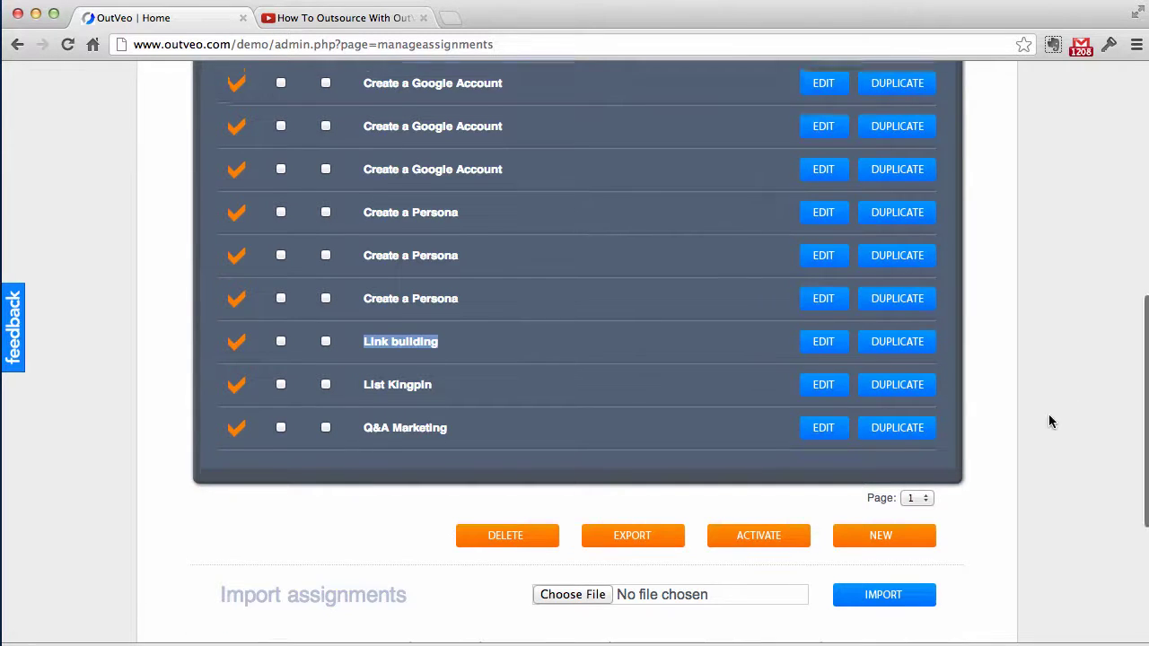
{"action": "scroll", "coordinate": [1049, 421], "scroll_direction": "down", "scroll_amount": 2}
{"action": "scroll", "coordinate": [1049, 421], "scroll_direction": "up", "scroll_amount": 10}
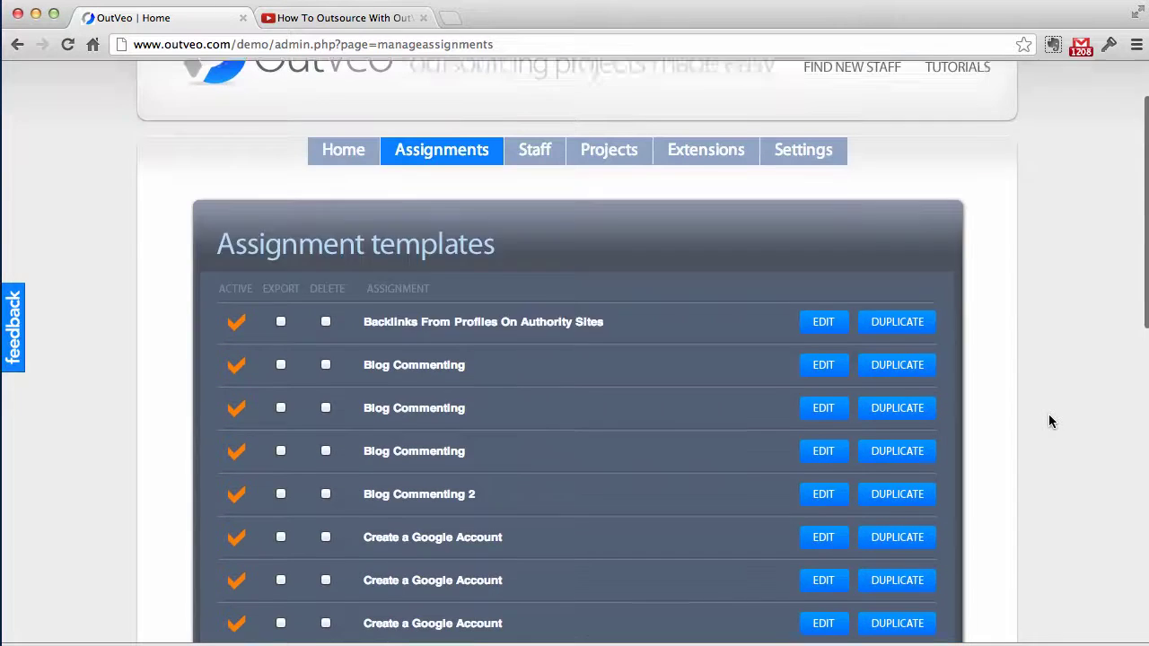
{"action": "scroll", "coordinate": [1049, 421], "scroll_direction": "up", "scroll_amount": 2}
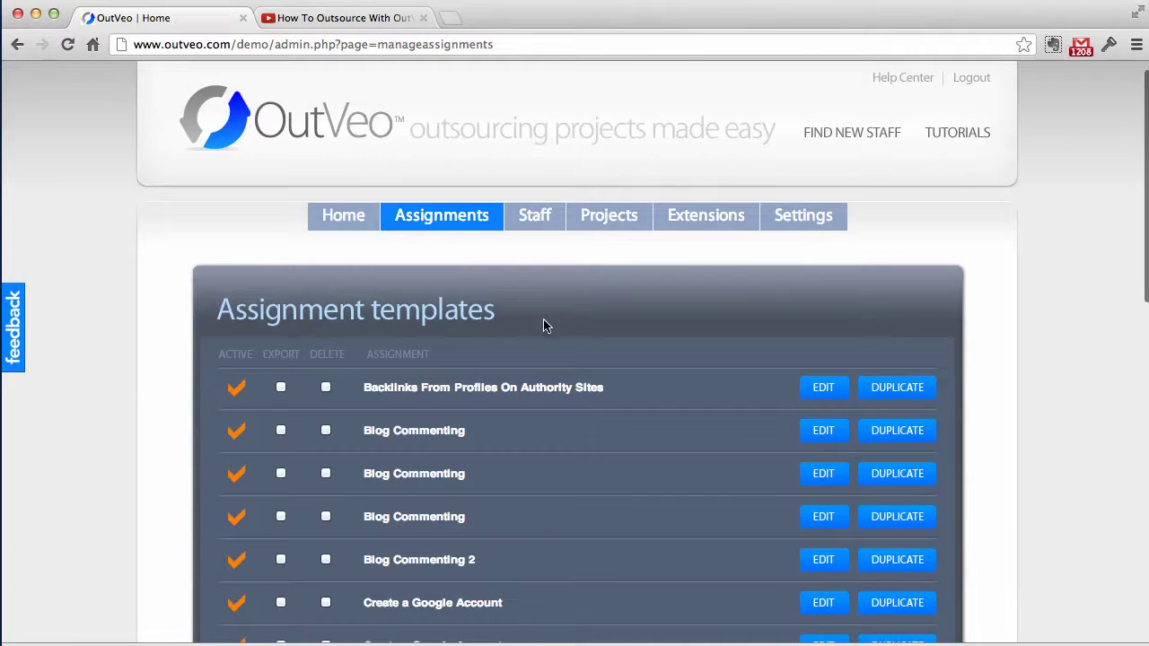
{"action": "scroll", "coordinate": [969, 366], "scroll_direction": "down", "scroll_amount": 1}
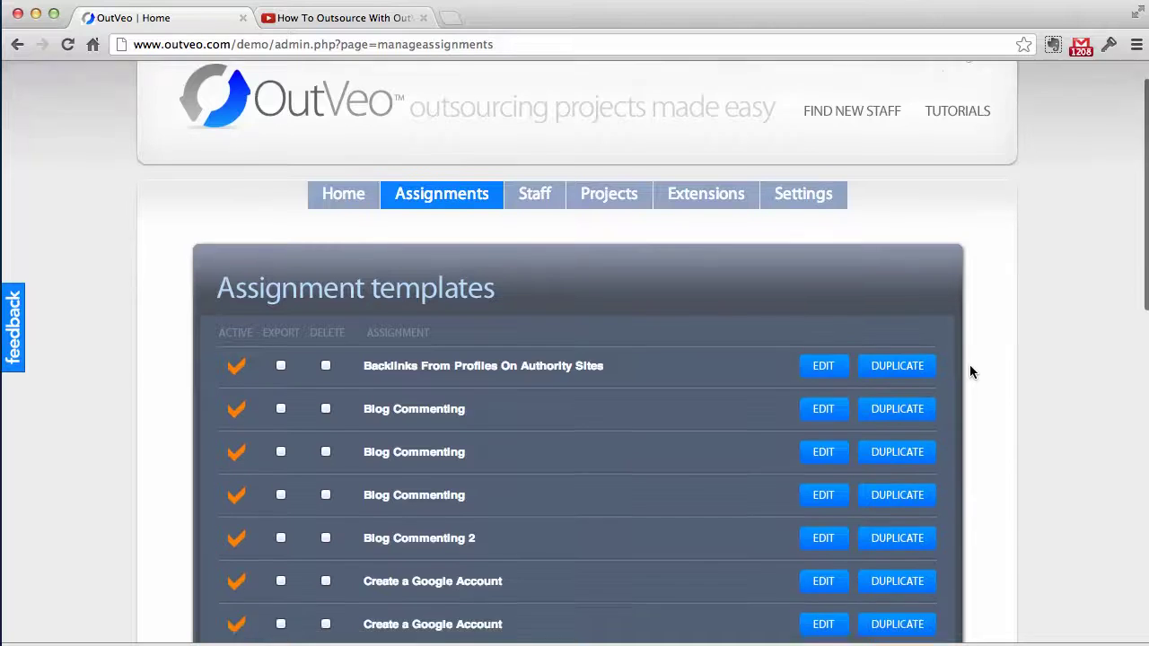
{"action": "scroll", "coordinate": [969, 372], "scroll_direction": "down", "scroll_amount": 5}
- Open the page for creating a new assignment template
{"action": "scroll", "coordinate": [969, 372], "scroll_direction": "up", "scroll_amount": 6}
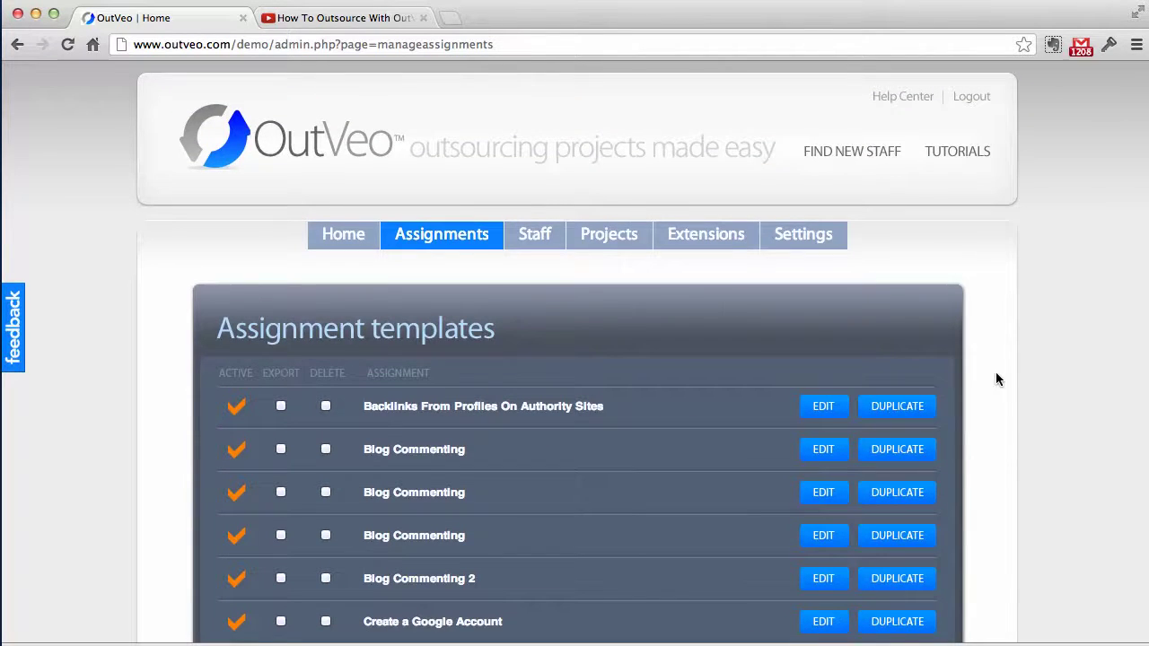
{"action": "mouse_move", "coordinate": [469, 231]}
{"action": "left_click", "coordinate": [435, 351]}
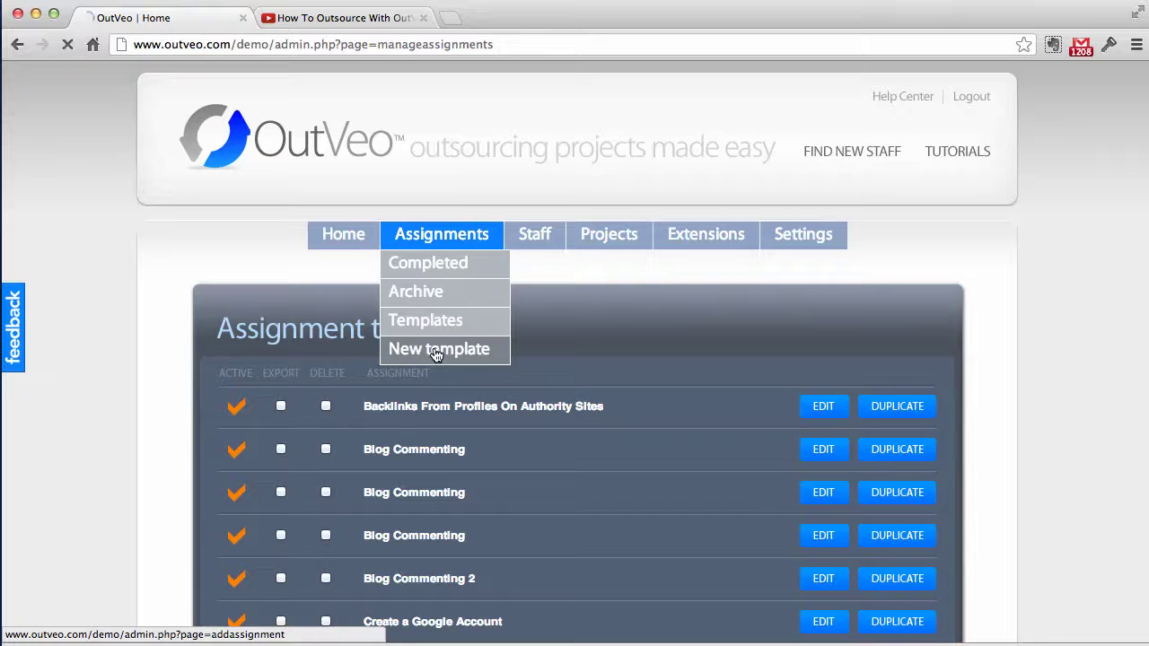